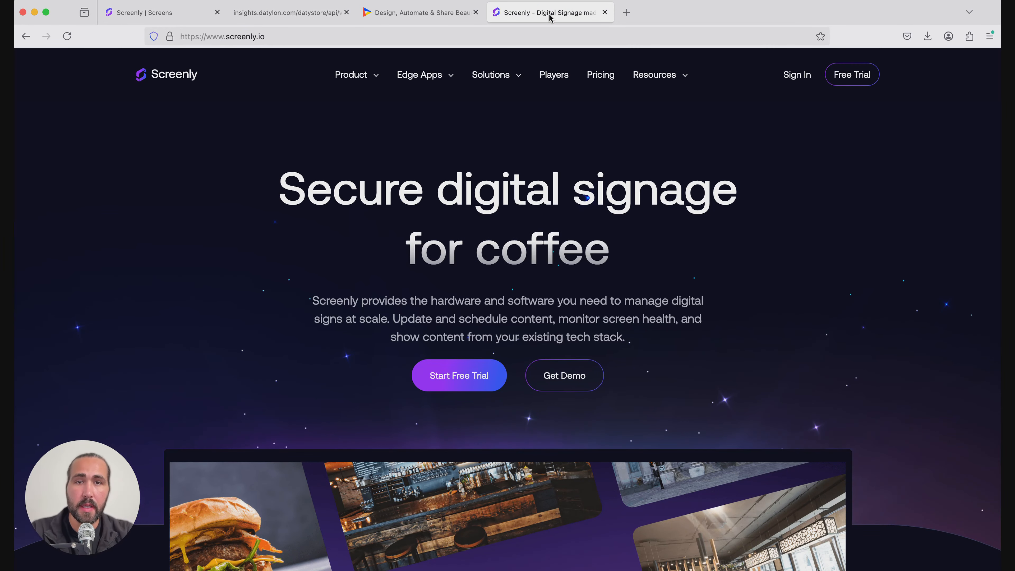
From the Screens page, start adding a new screen of type Screenly Anywhere (web based)
left_click(439, 11)
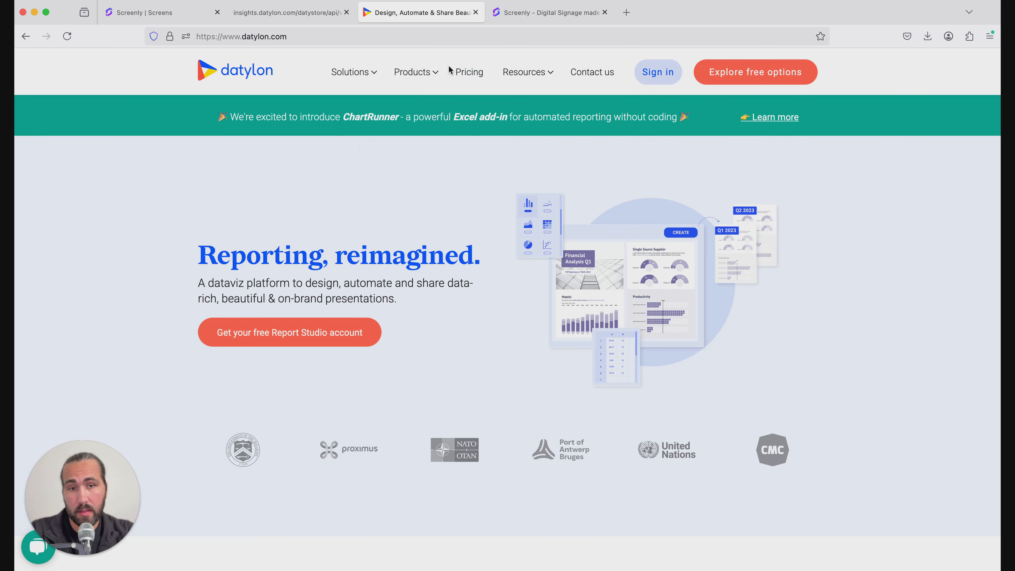
mouse_move(432, 72)
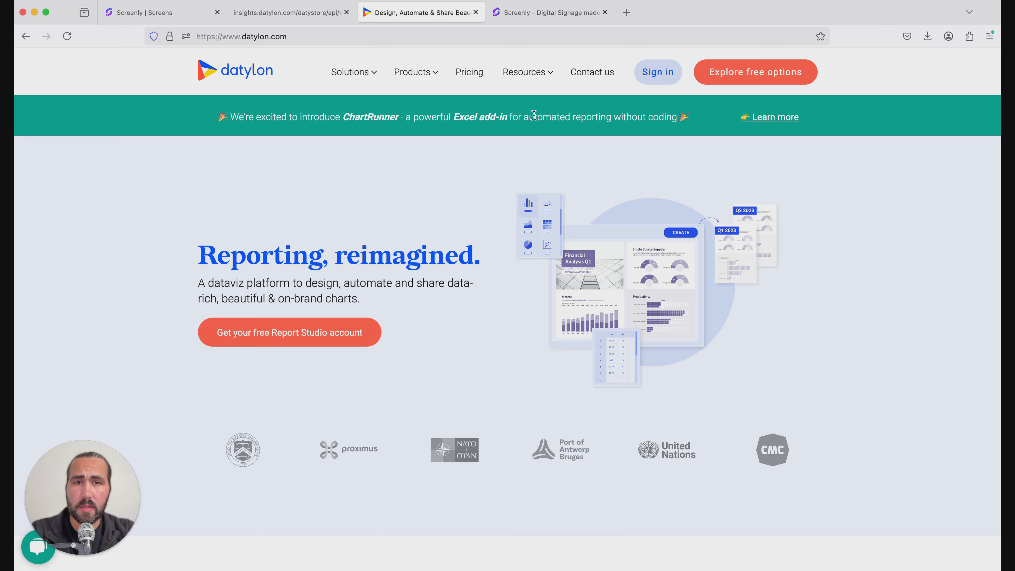
left_click(564, 14)
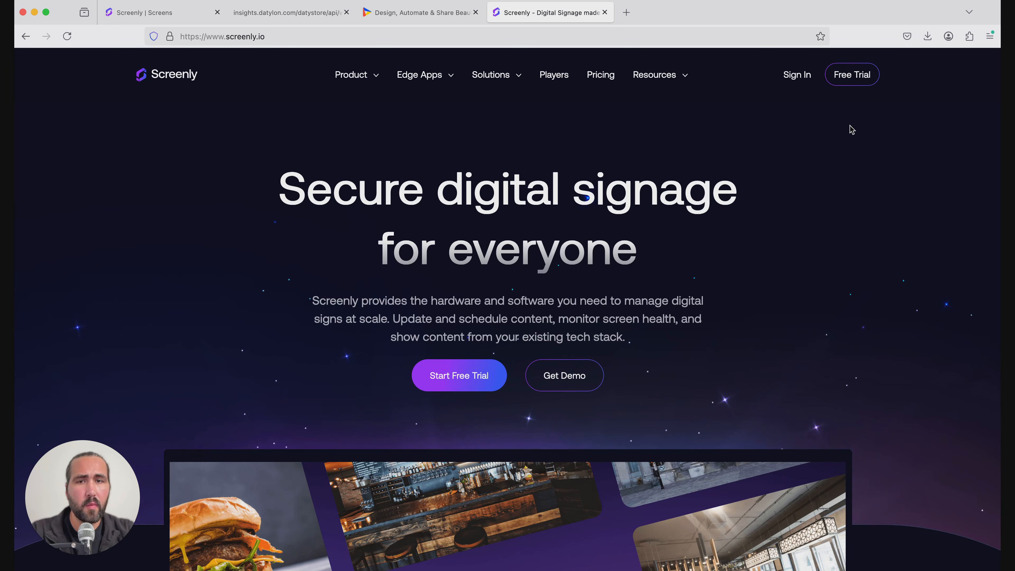
left_click(164, 18)
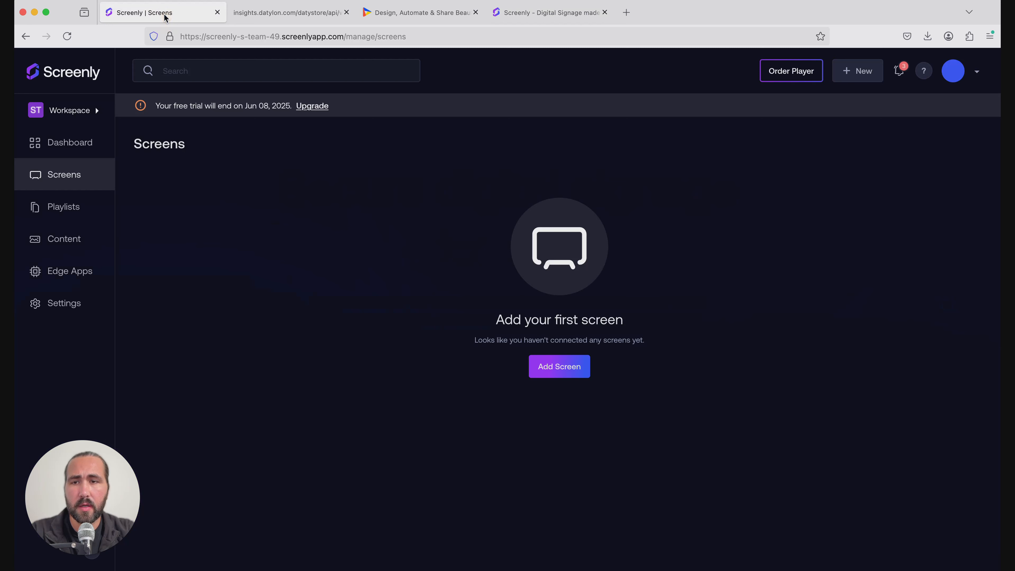
left_click(62, 183)
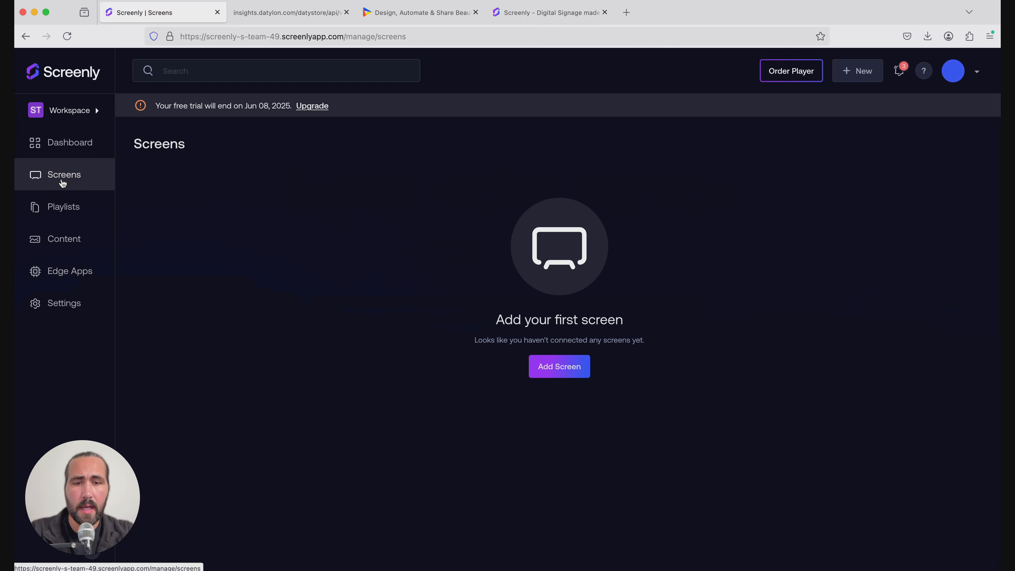
left_click(552, 371)
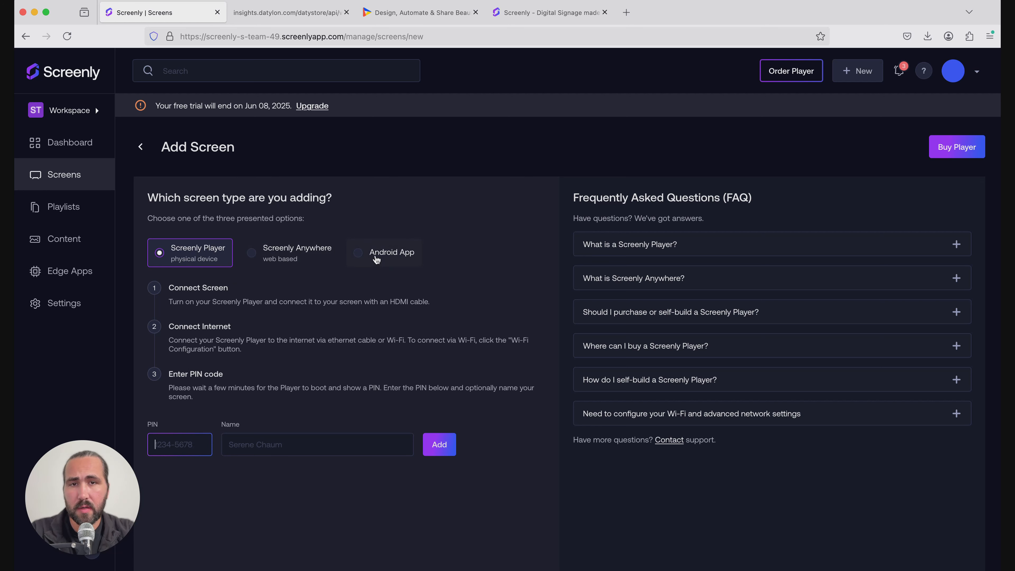
left_click(307, 261)
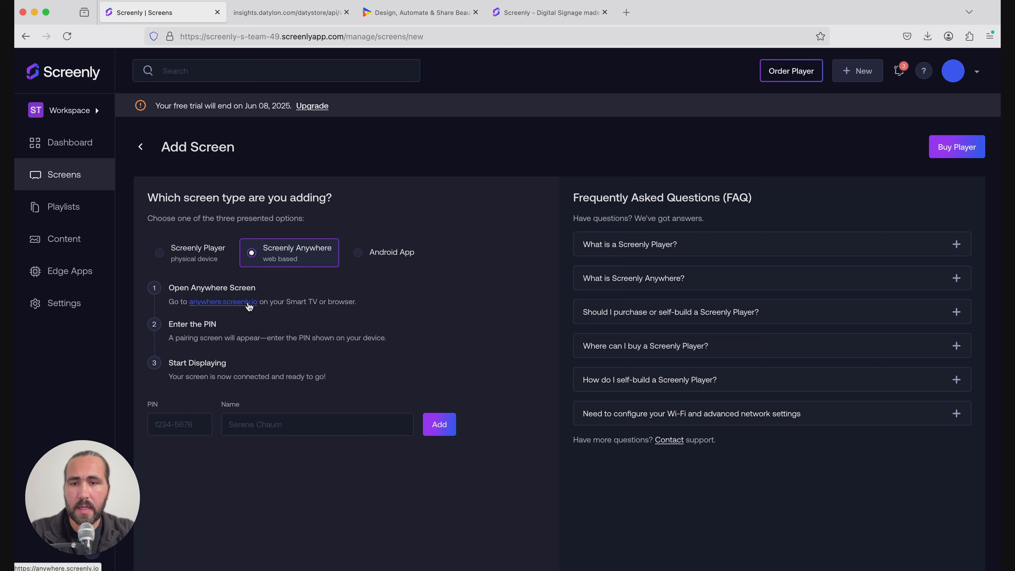
Enter the pairing PIN from the Screenly Anywhere page into the PIN field
left_click(248, 303)
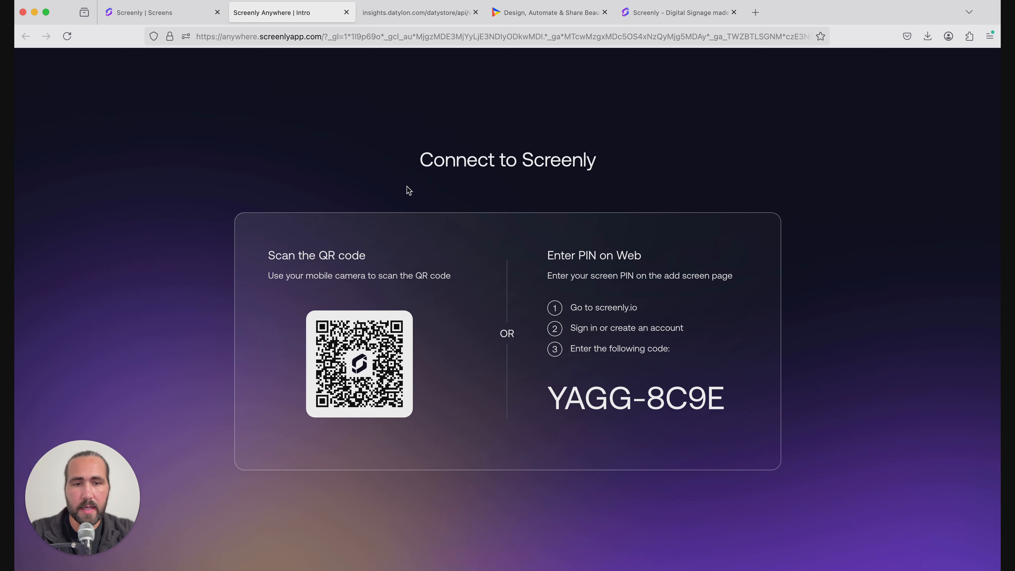
left_click(133, 12)
left_click(166, 418)
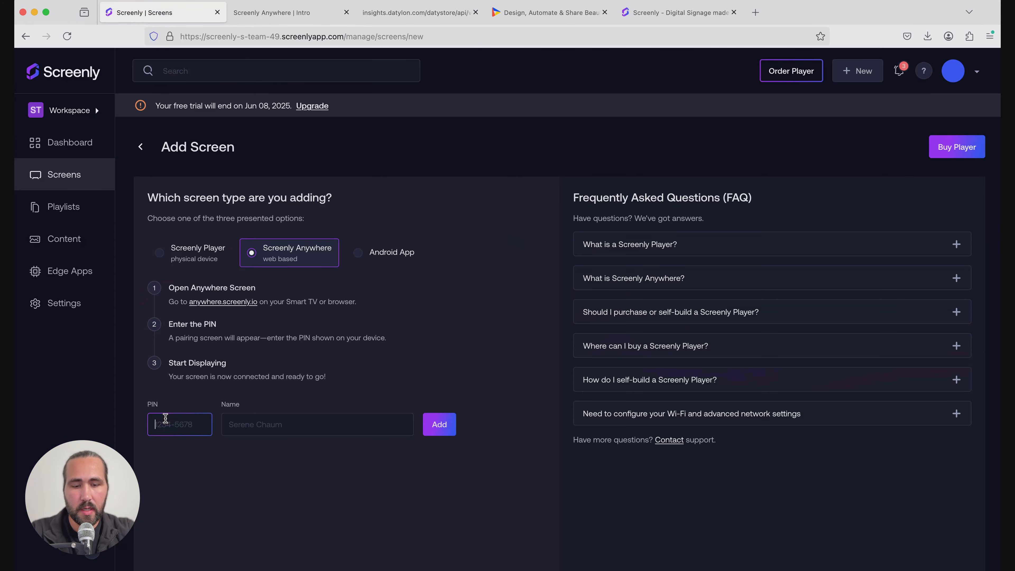
type("YAGG")
left_click(298, 17)
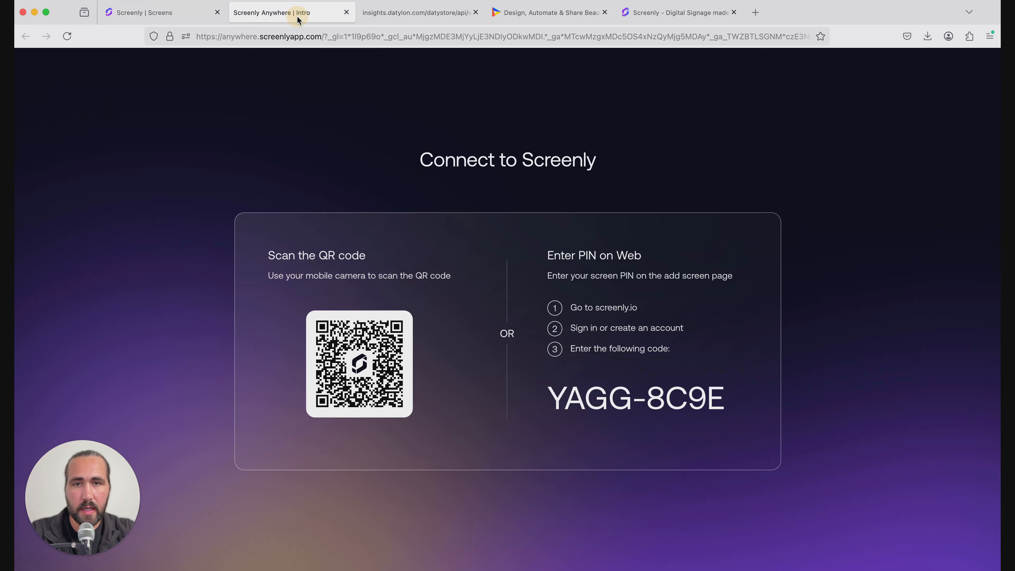
left_click(183, 20)
type("-8C")
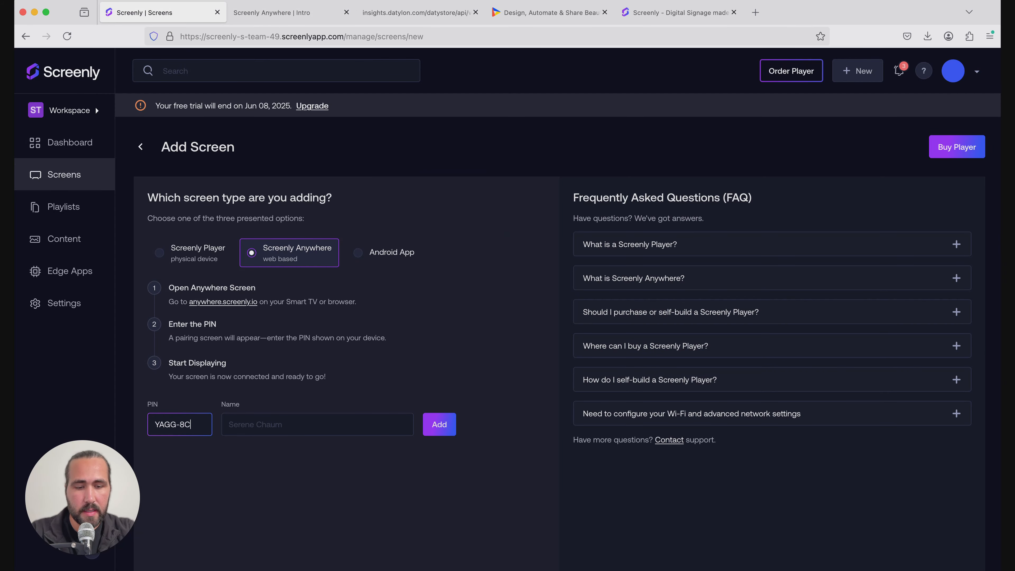
type("9E")
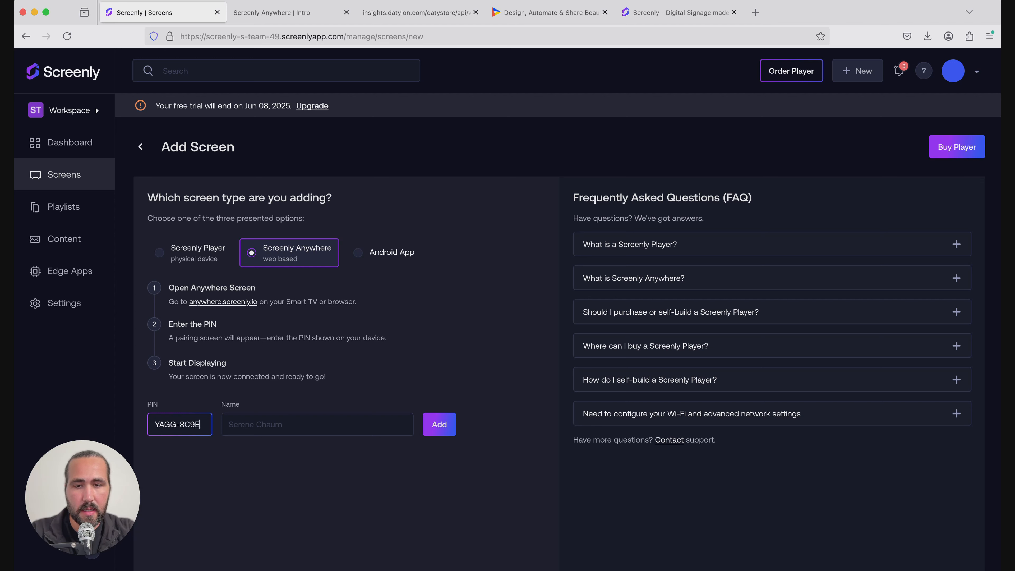
Name the screen 'Test Screen' and add it
left_click(250, 418)
type("Test ")
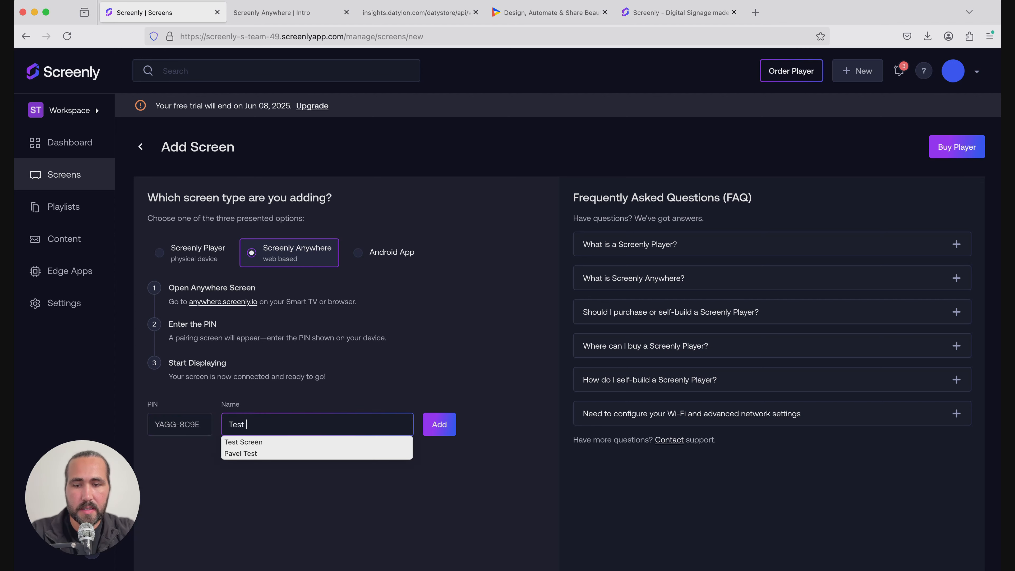
type("Screen")
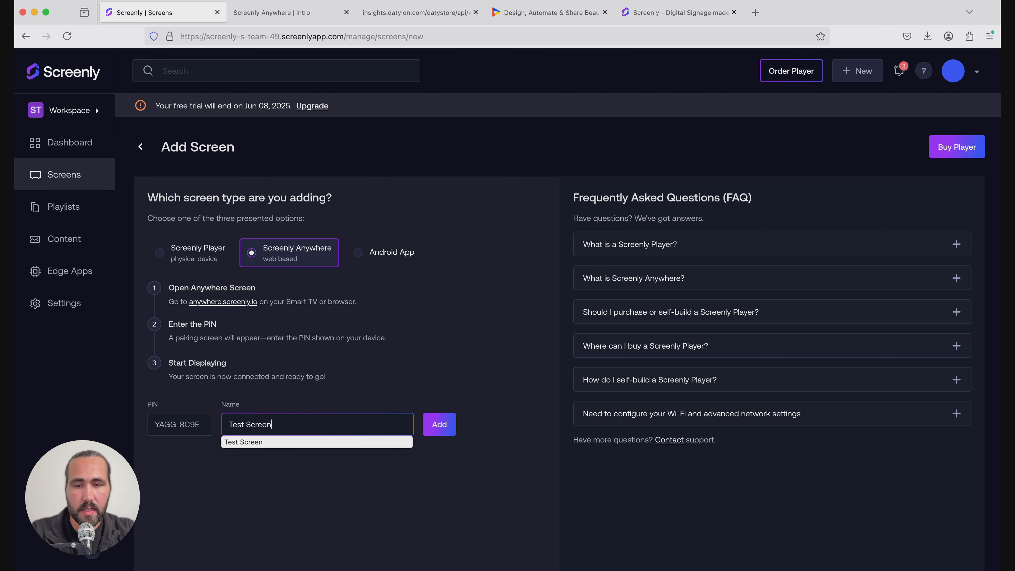
left_click(437, 426)
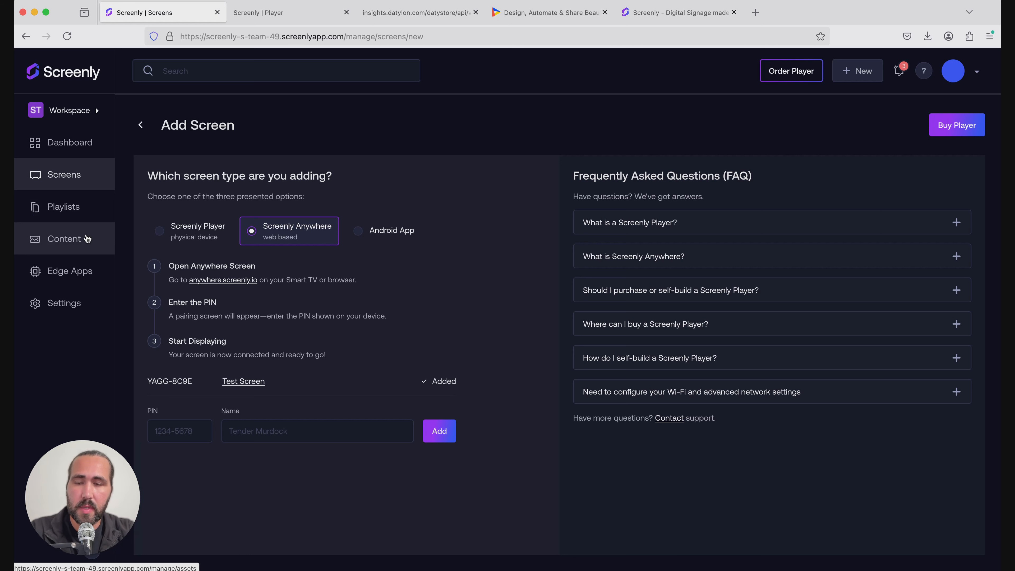
Open the Edge Apps list, showing Domo and Looker Studio Edge Apps
left_click(82, 276)
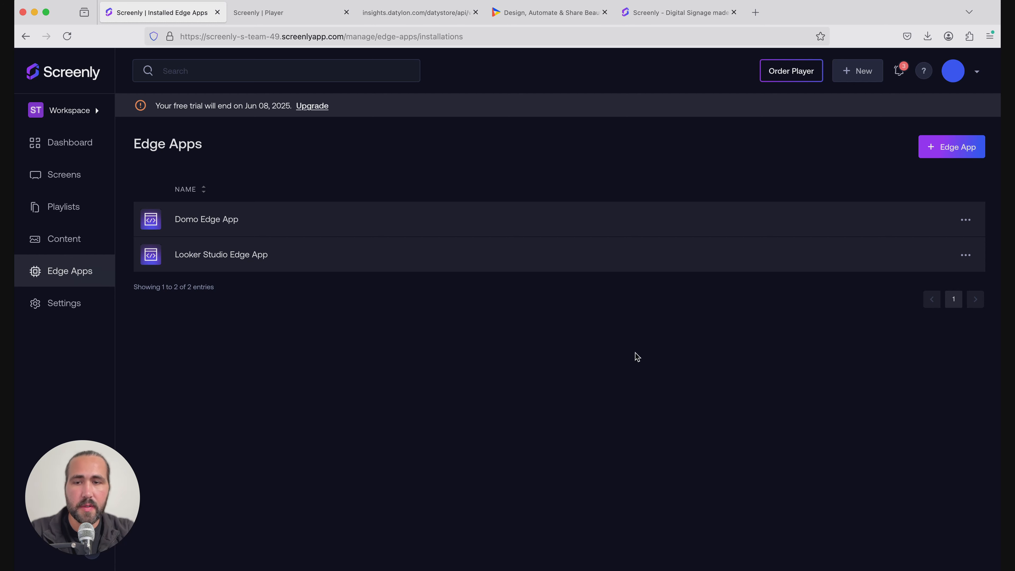
Create a new iframe App from the Edge Apps page
left_click(82, 272)
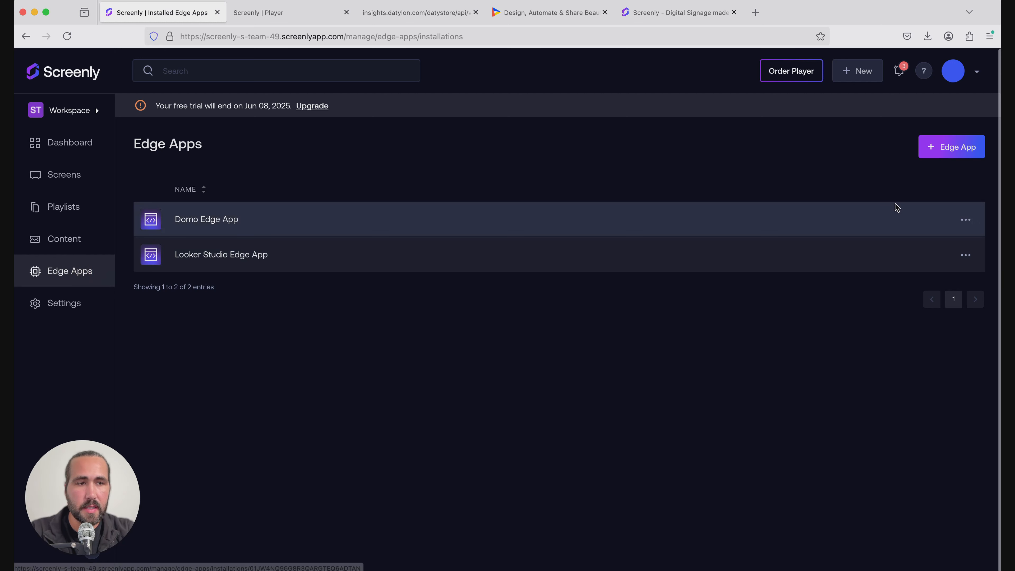
left_click(954, 155)
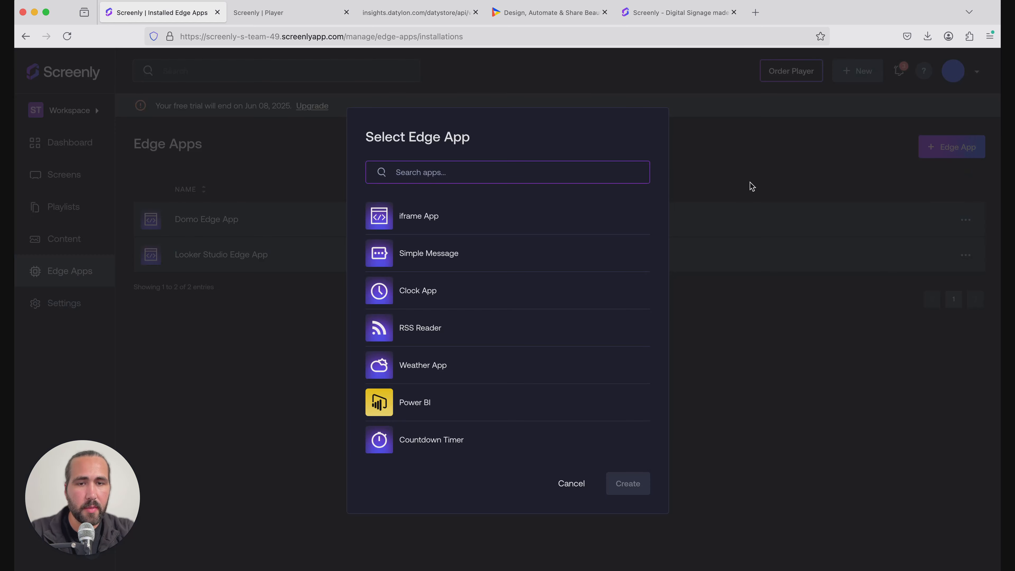
left_click(441, 225)
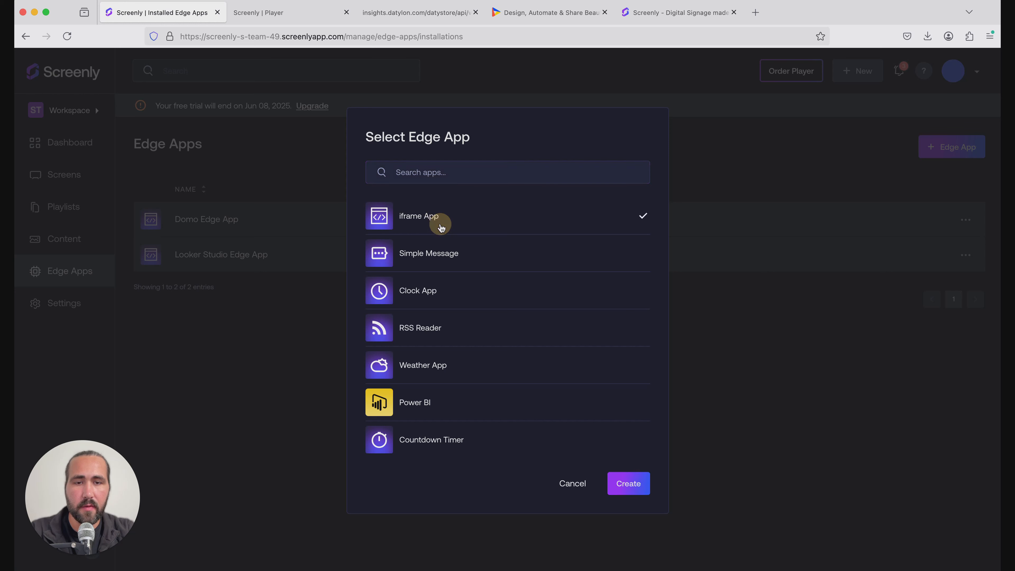
left_click(628, 491)
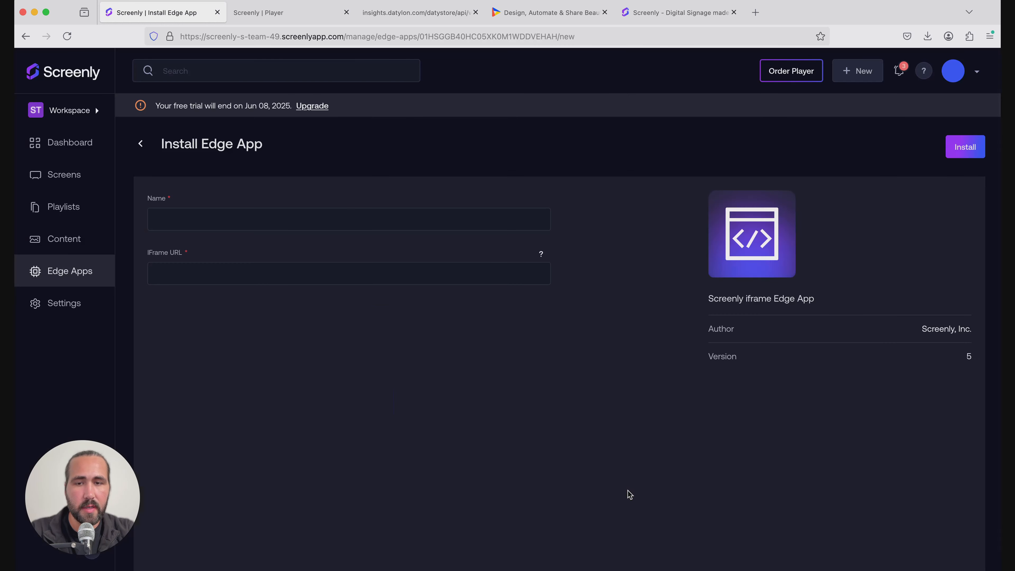
Name the iframe app 'Datylon Edge App' and switch to the Datylon website
left_click(251, 226)
type("D")
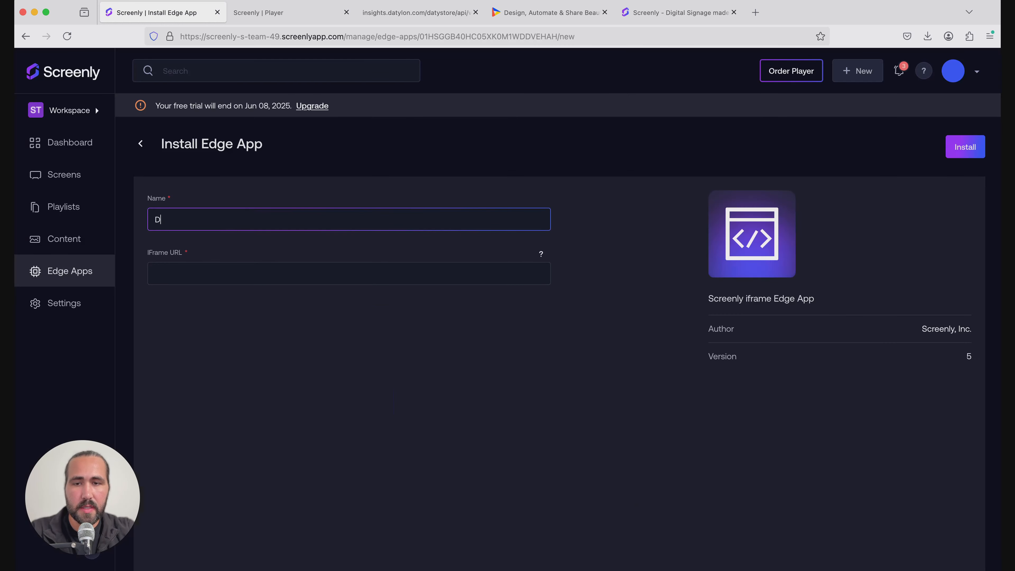
type("atylon D")
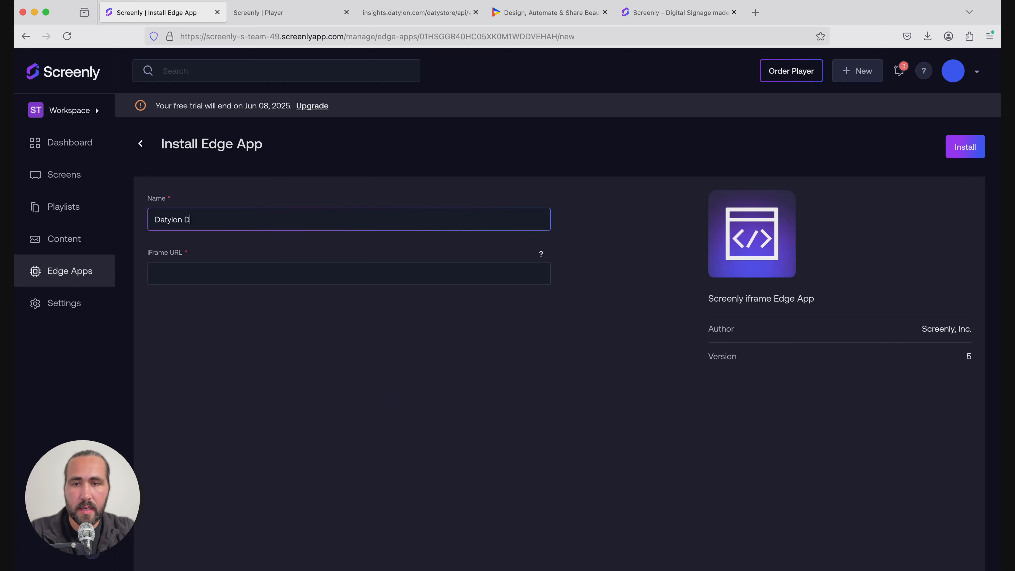
key("BackSpace")
type("Edge App")
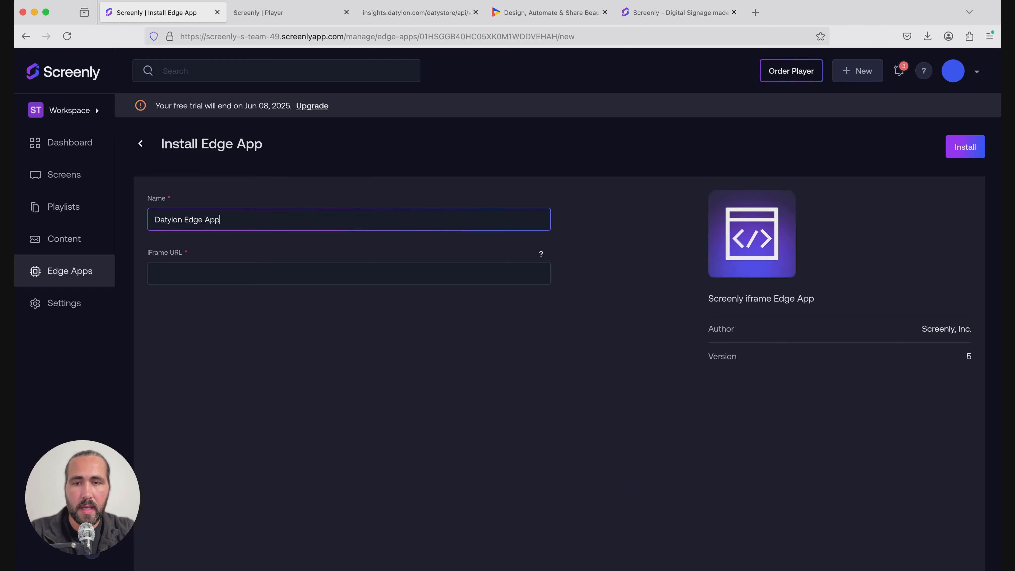
left_click(302, 359)
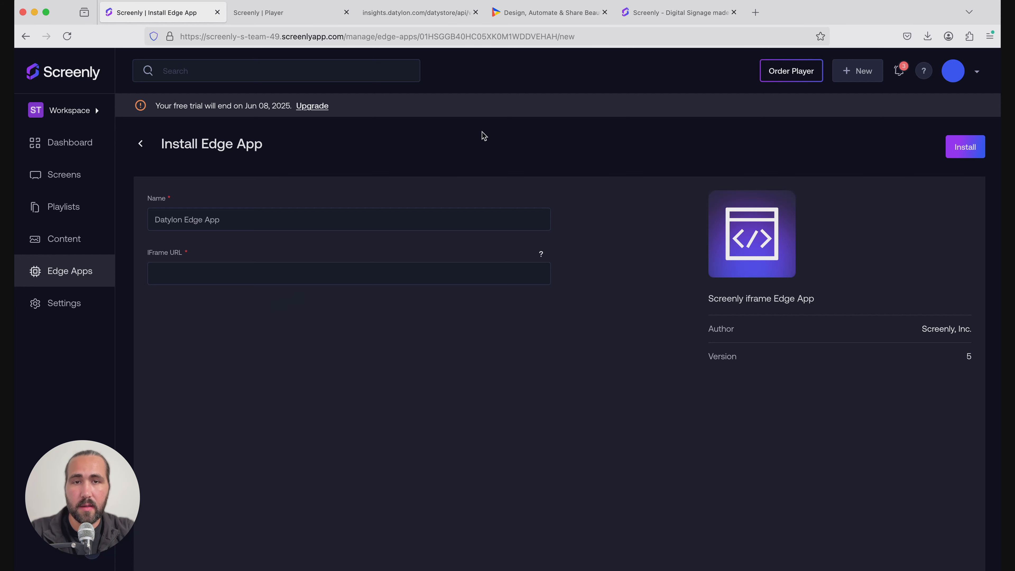
left_click(509, 24)
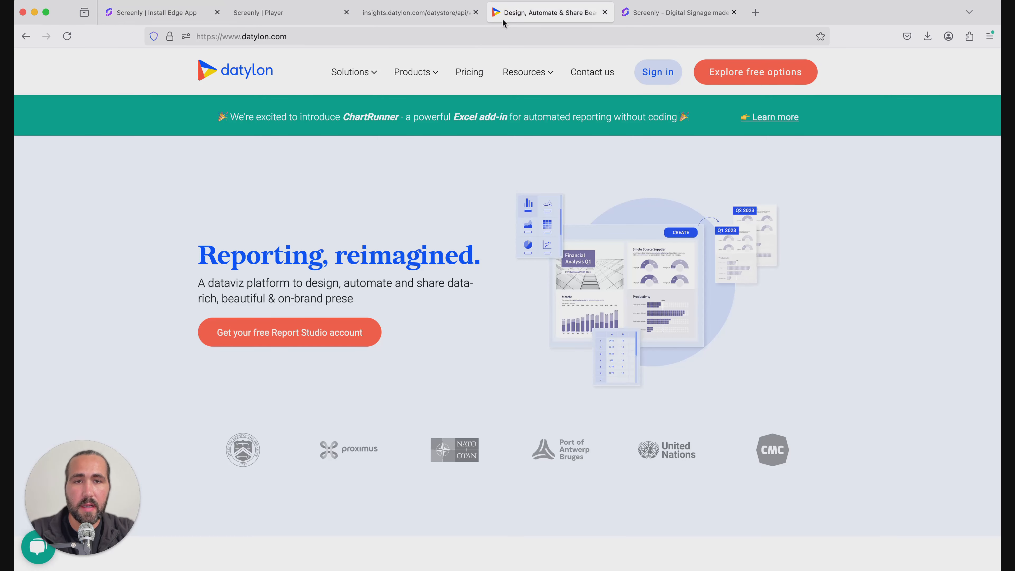
Sign in to Datylon Report Studio and open Share & Embed for the published Email Report
left_click(648, 80)
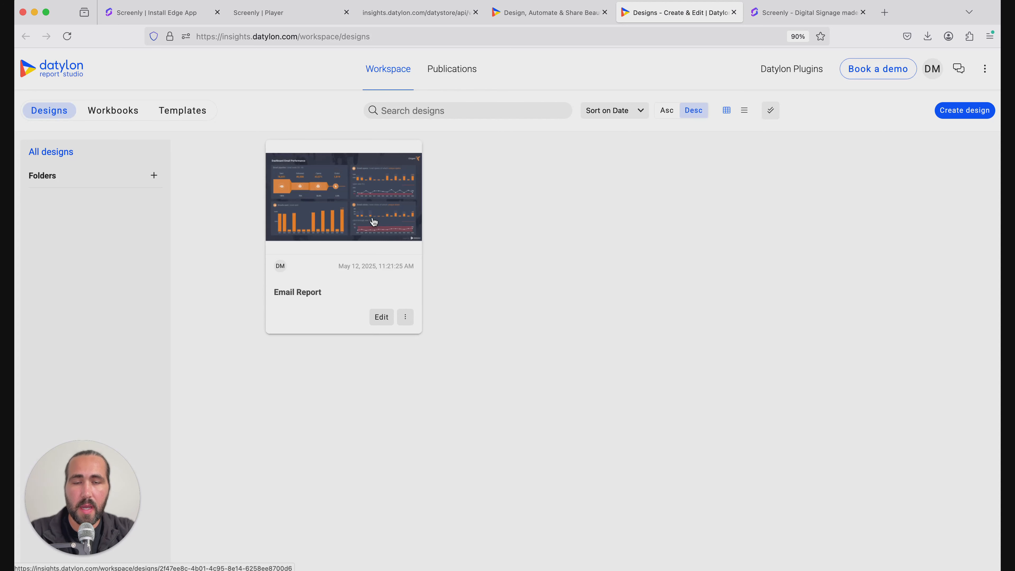
left_click(409, 320)
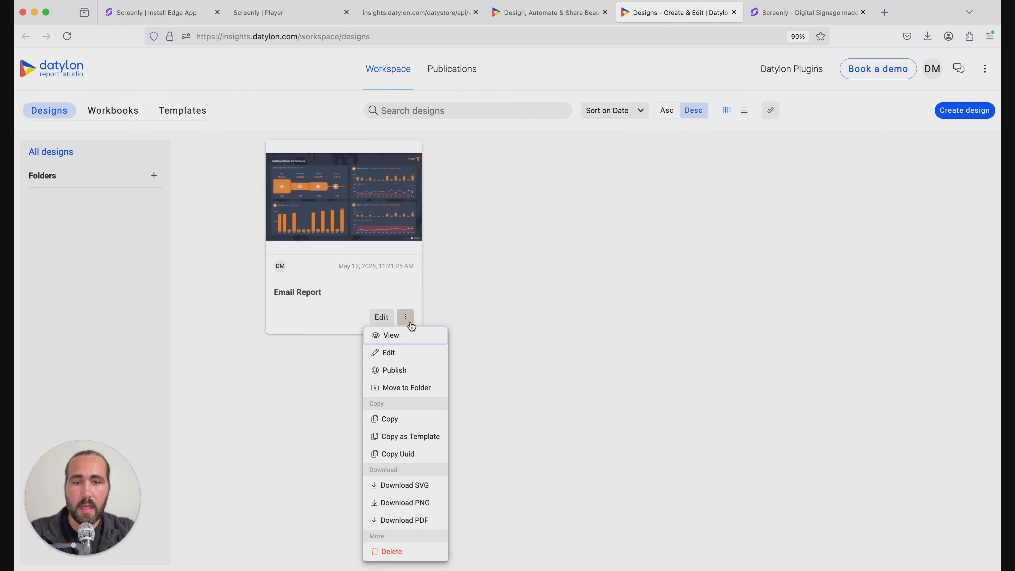
left_click(465, 72)
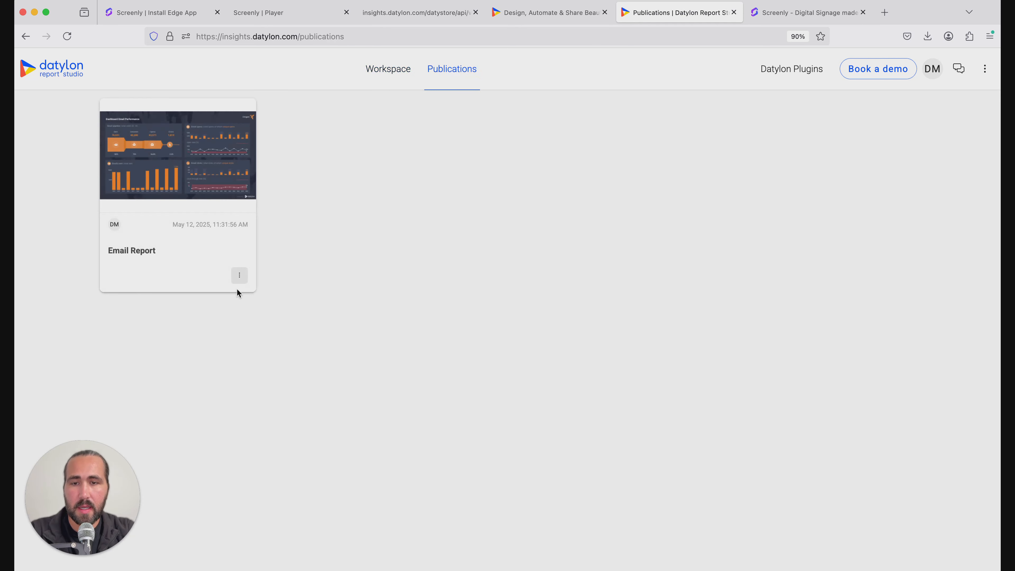
left_click(240, 276)
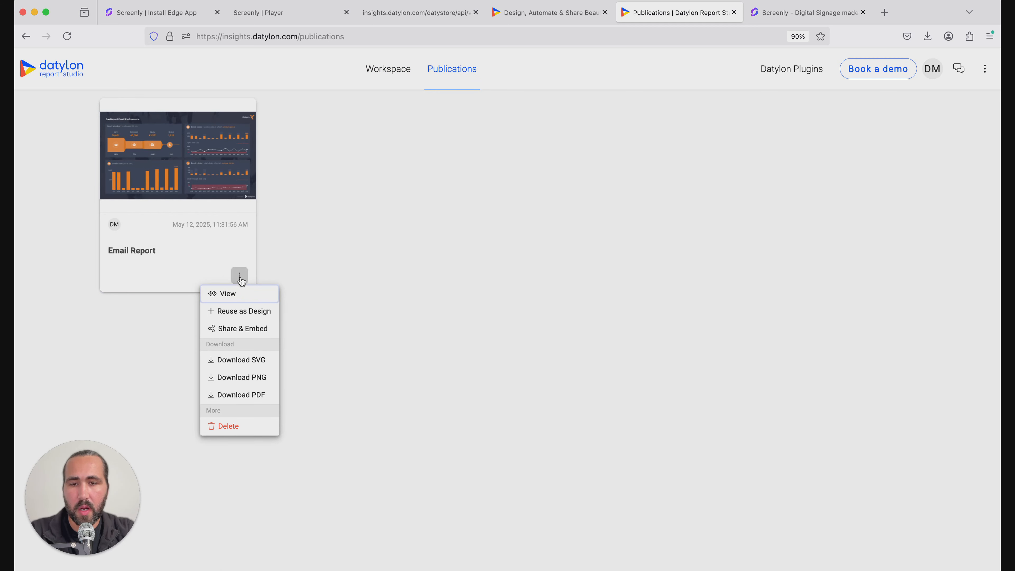
left_click(242, 330)
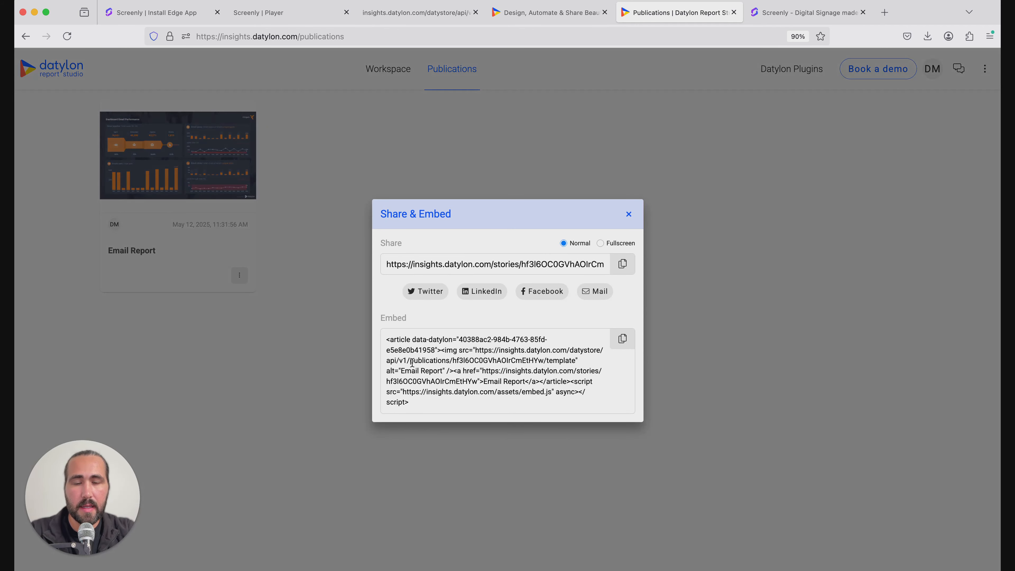
Select the Email Report's embed code in the Share & Embed dialog
left_click_drag(412, 323, 381, 322)
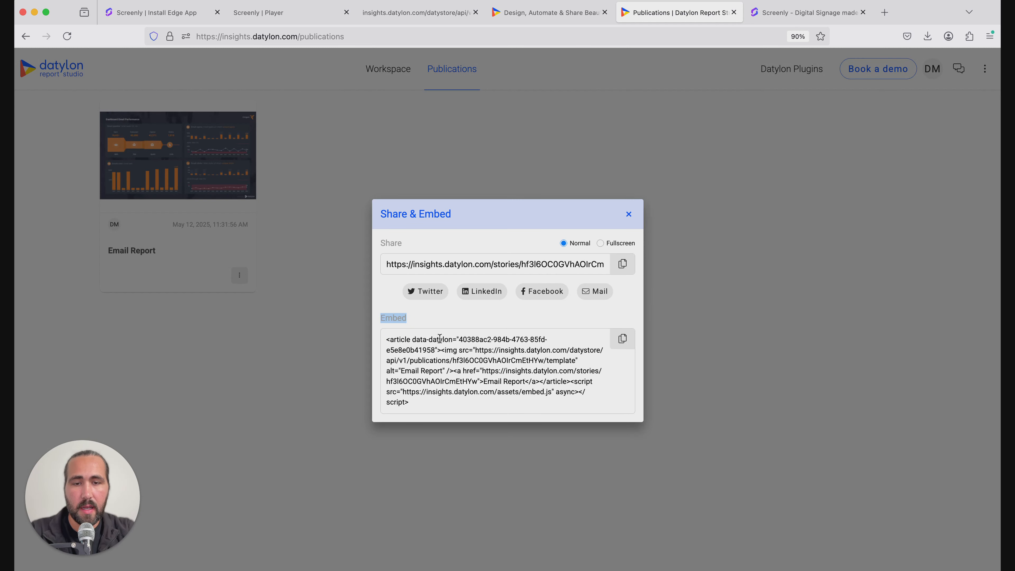
left_click(433, 320)
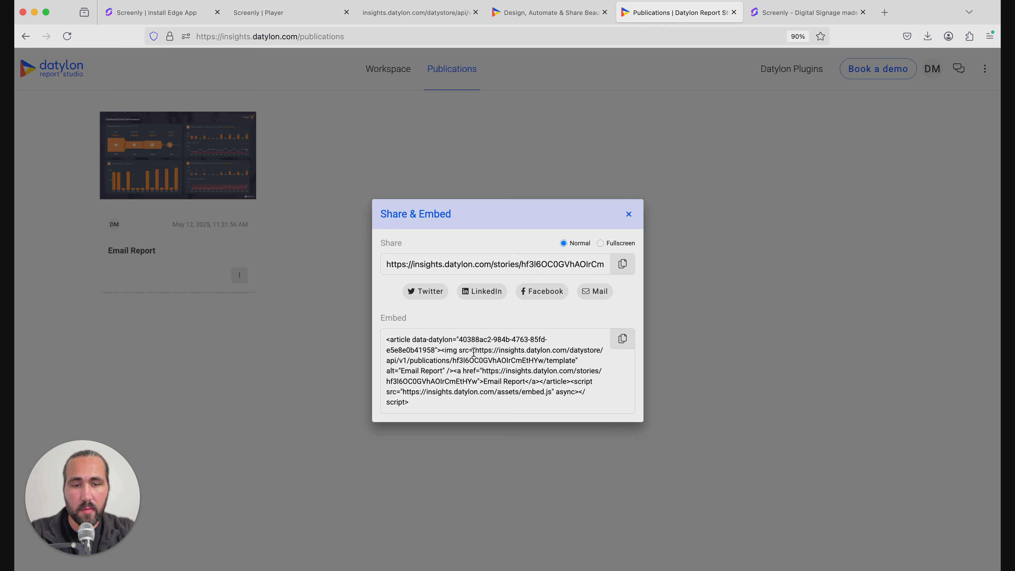
left_click_drag(475, 352, 572, 361)
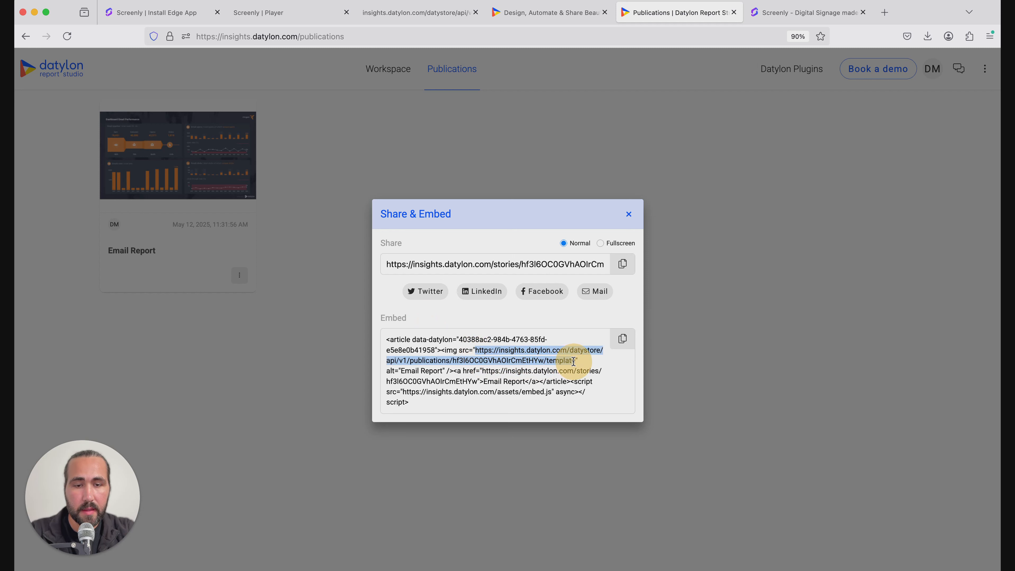
left_click_drag(574, 361, 574, 361)
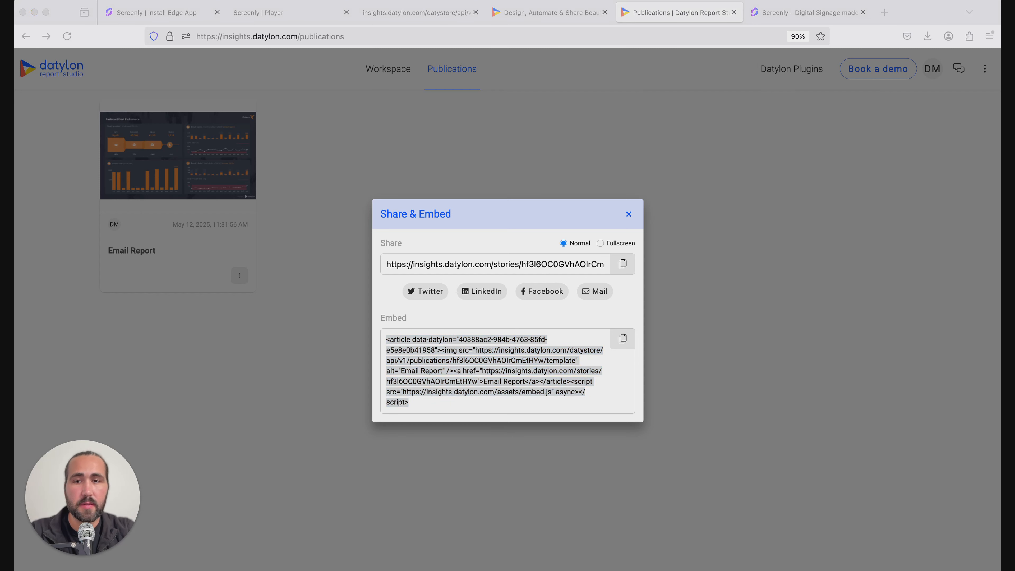
In the TextEdit note, select the img src template URL from the pasted code
key("super+Tab")
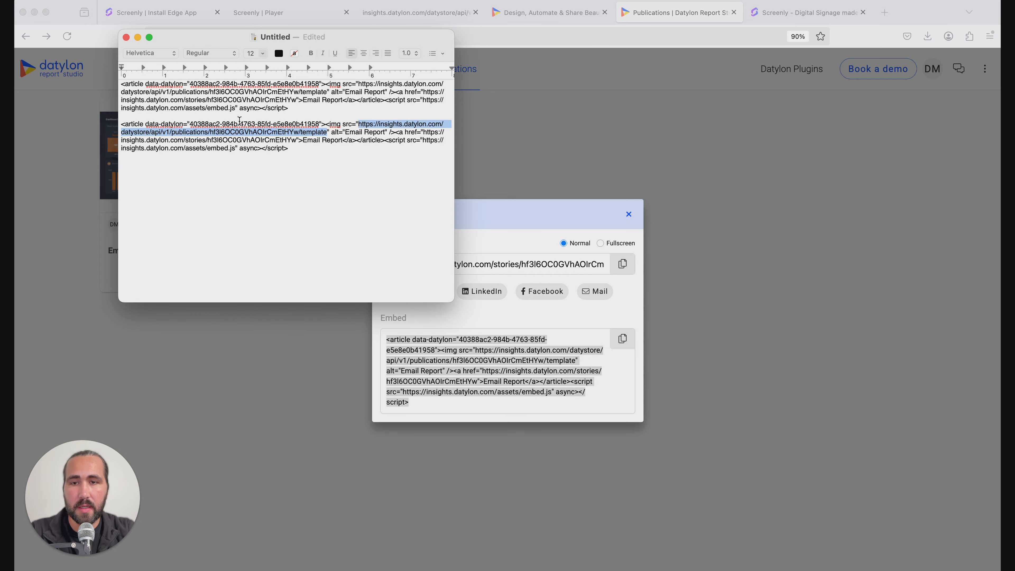
left_click(227, 167)
left_click(300, 149)
left_click_drag(326, 133, 359, 126)
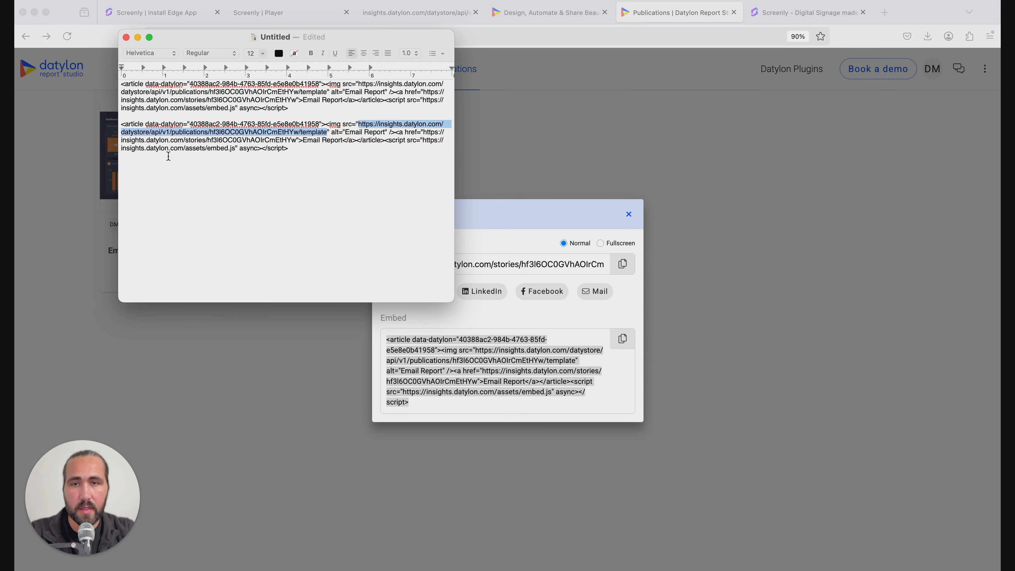
left_click(67, 168)
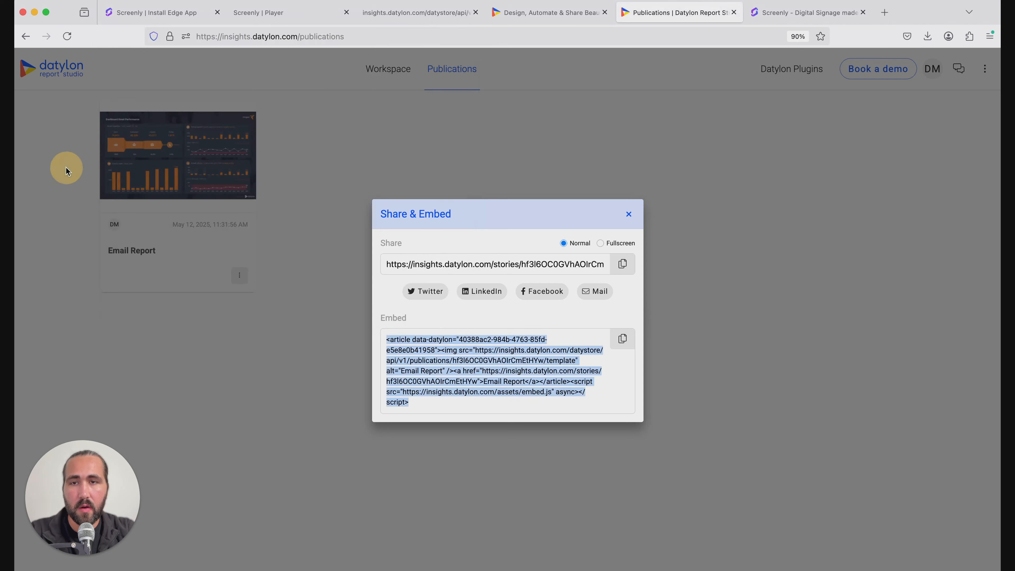
Paste the report's template URL as the iframe URL, install Datylon Edge App, and open Playlists
left_click(190, 14)
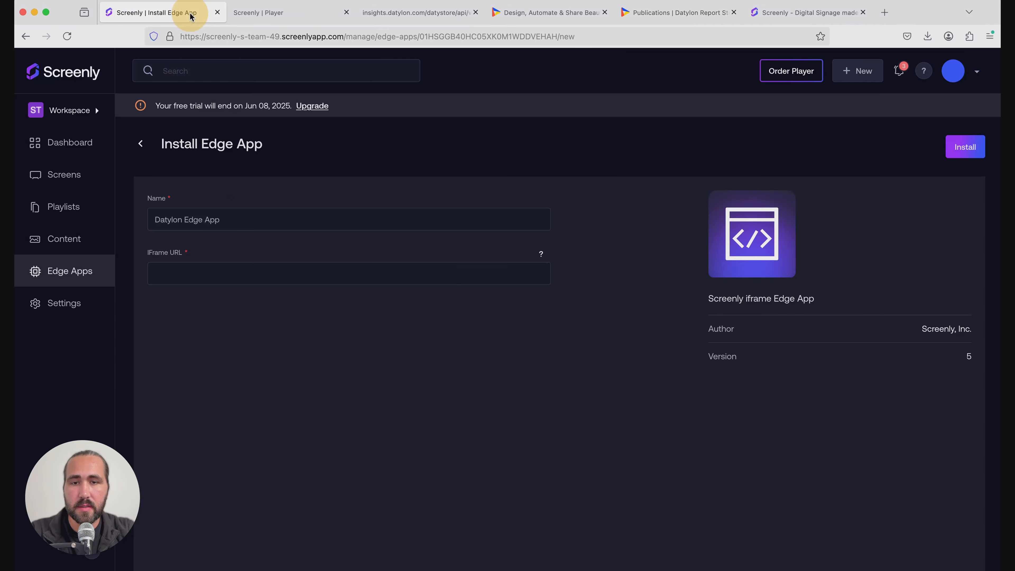
left_click(197, 270)
key("super+v")
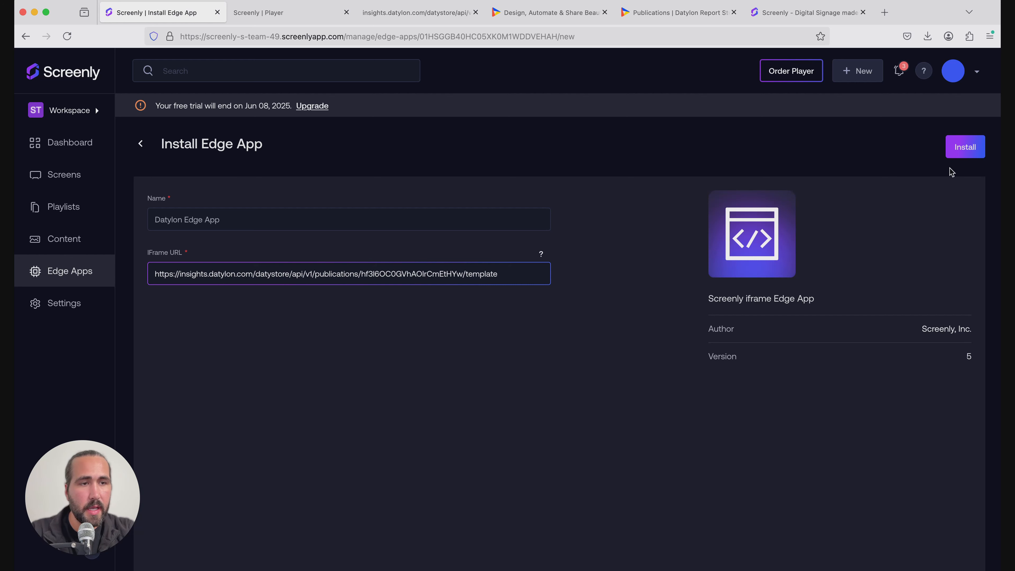
left_click(972, 153)
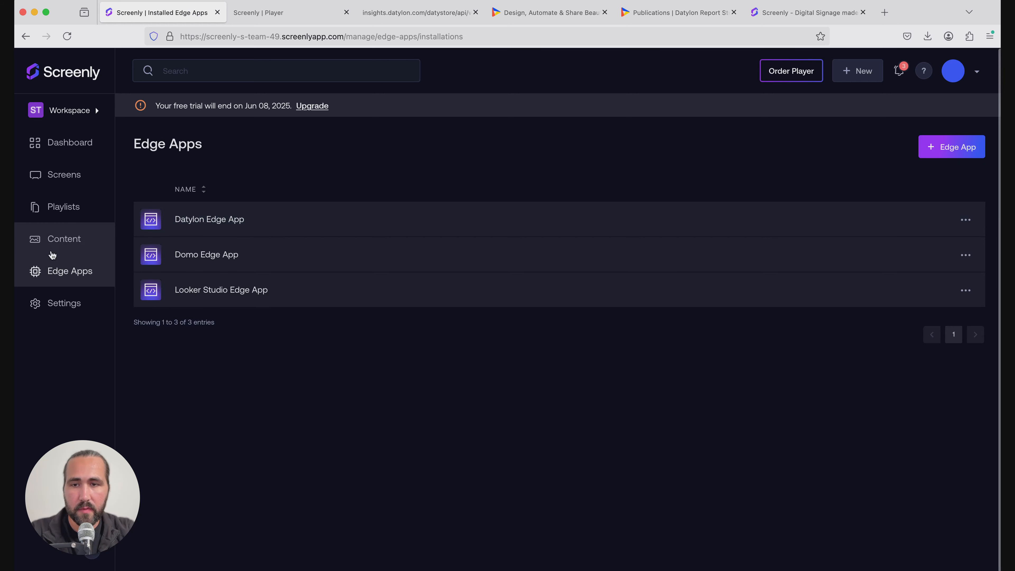
left_click(54, 245)
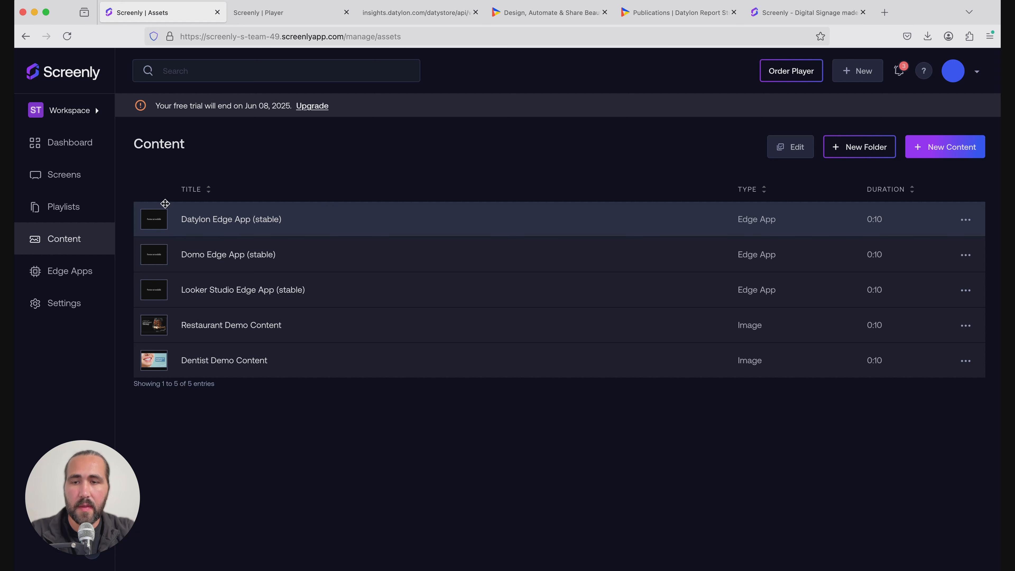
left_click(88, 208)
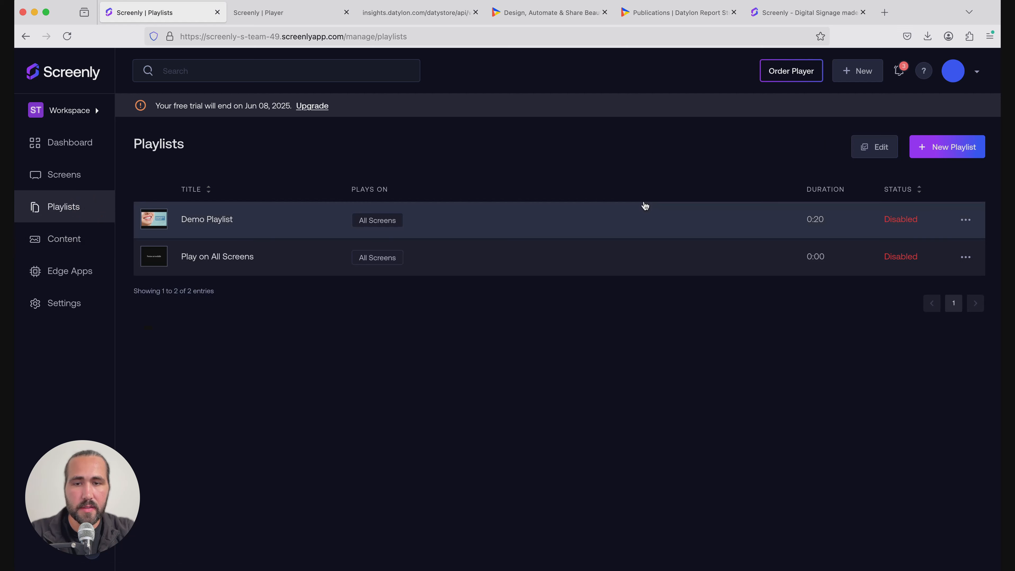
Start a new playlist named 'Datylon Playlist'
left_click(953, 148)
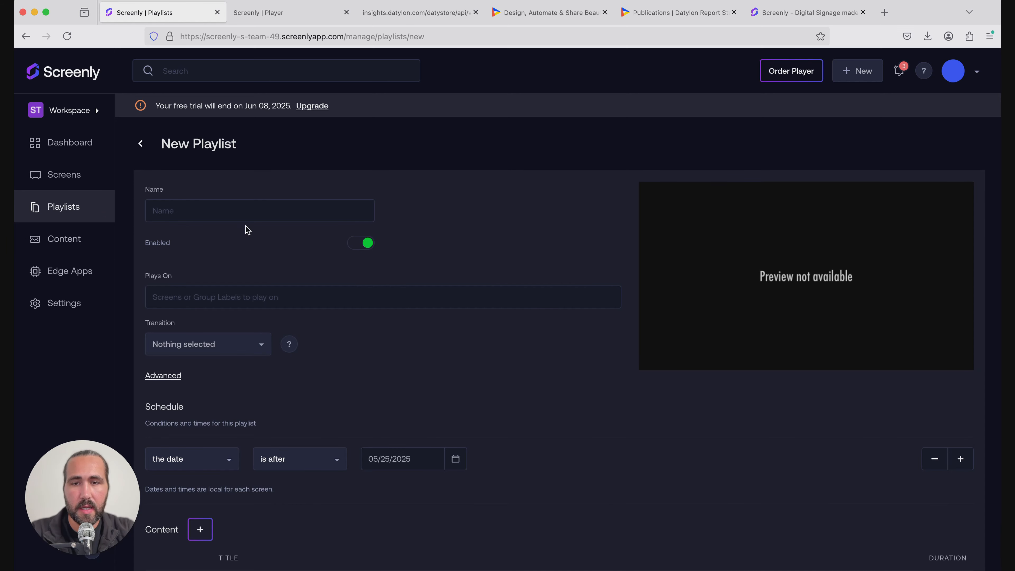
left_click(247, 214)
type("Datrylon")
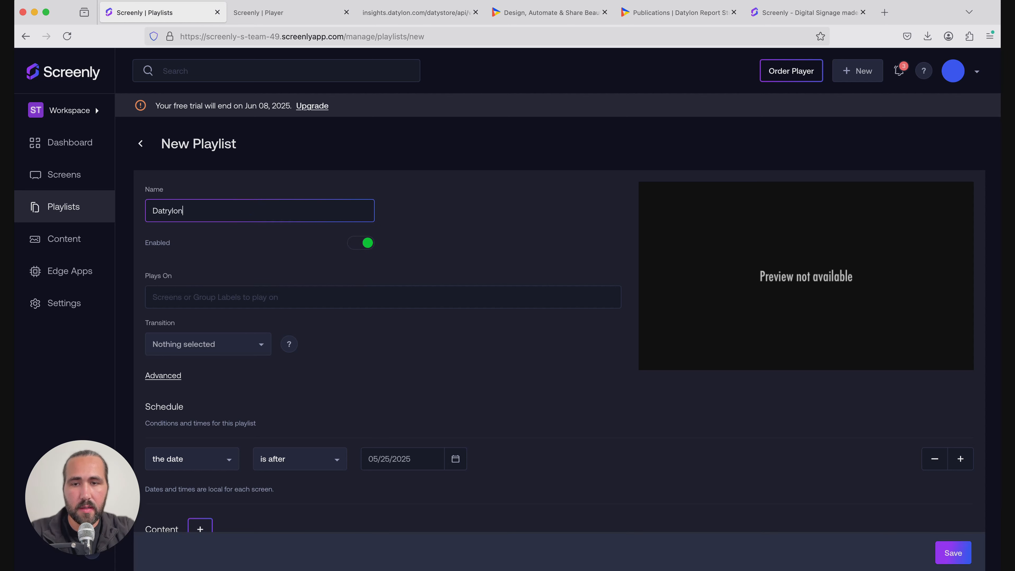
key("BackSpace")
key("BackSpace")
key("BackSpace")
key("BackSpace")
key("BackSpace")
type("ylon P")
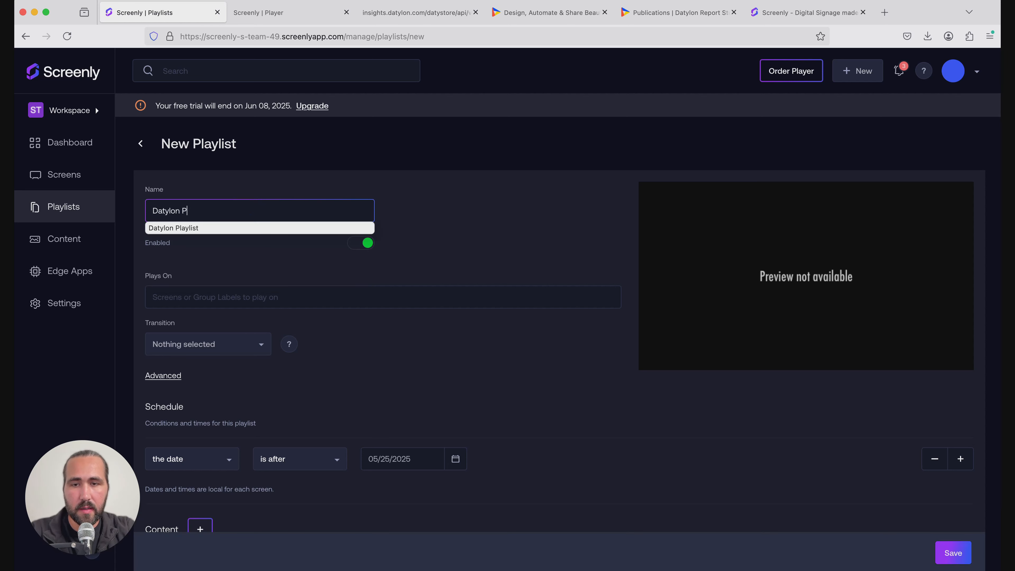
type("laylist")
left_click(527, 221)
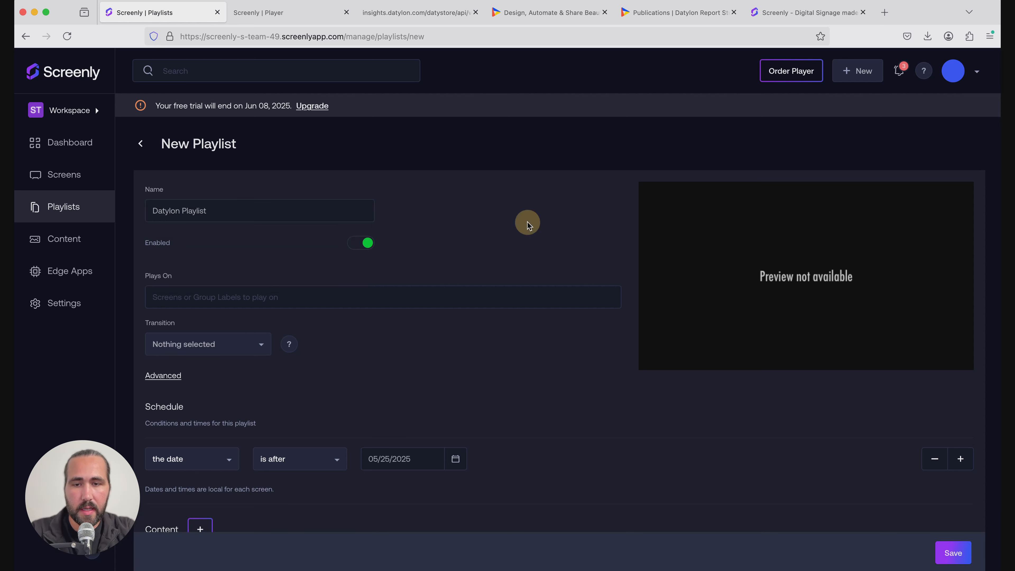
Set the playlist to play on Test Screen, scheduled after 05/24/2025
left_click(229, 298)
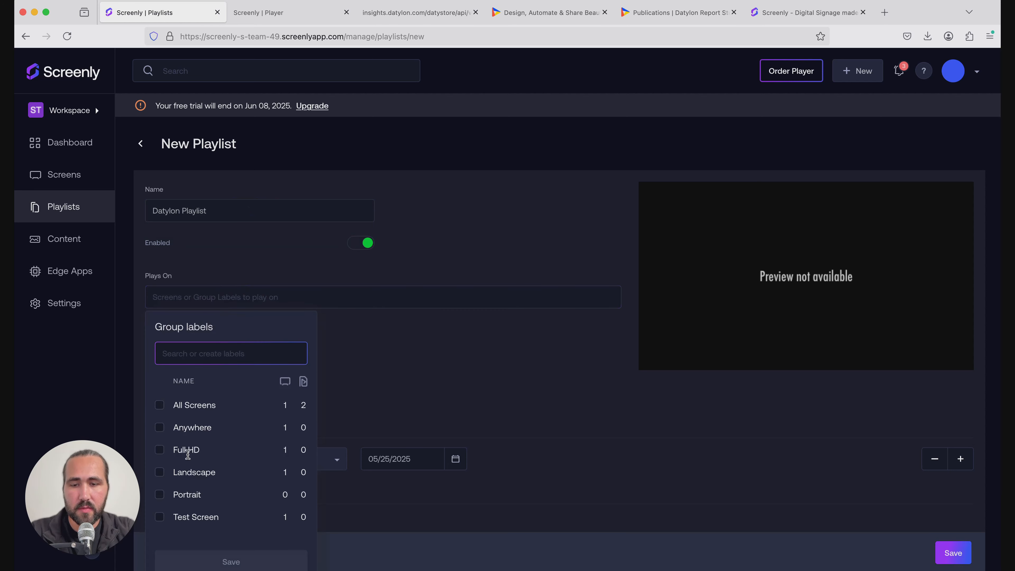
left_click(160, 517)
scroll(182, 518, "down", 1)
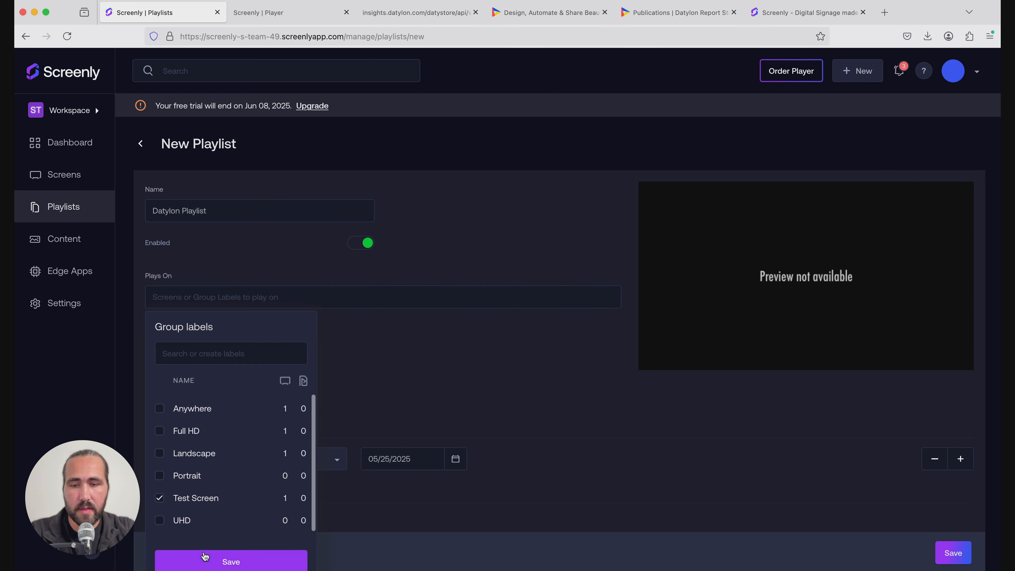
left_click(208, 562)
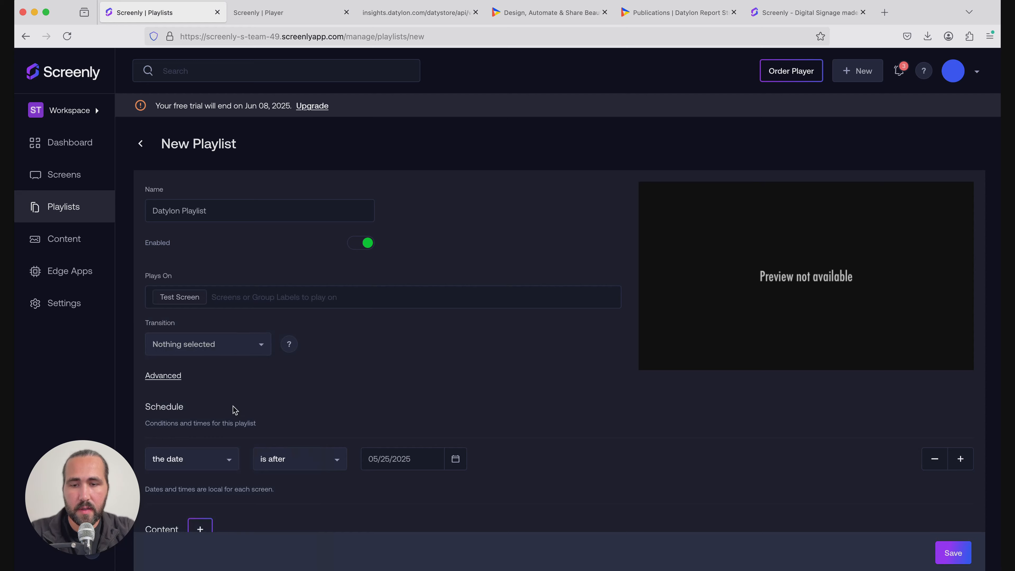
scroll(235, 400, "down", 2)
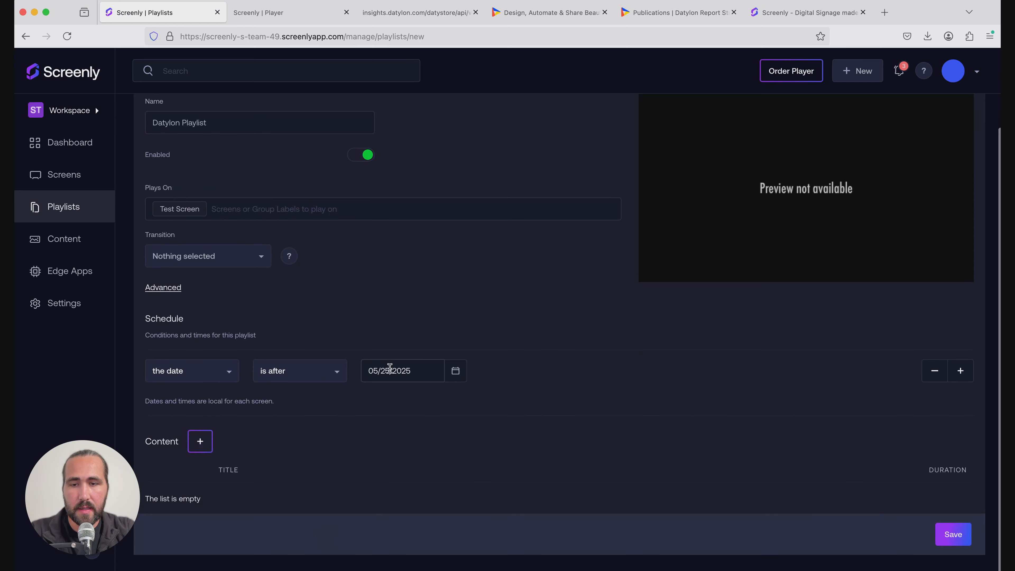
left_click(456, 375)
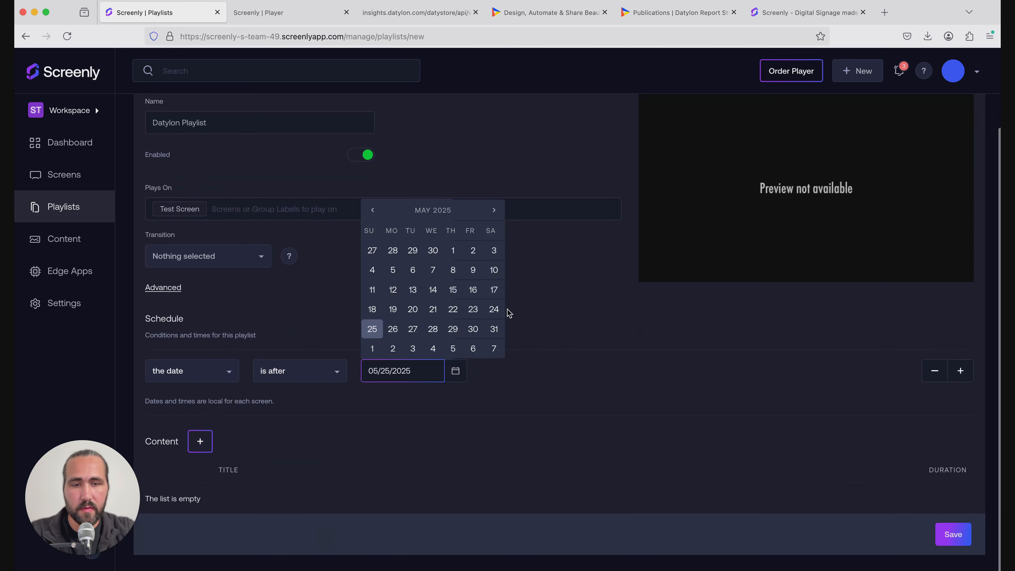
left_click(496, 312)
left_click(479, 395)
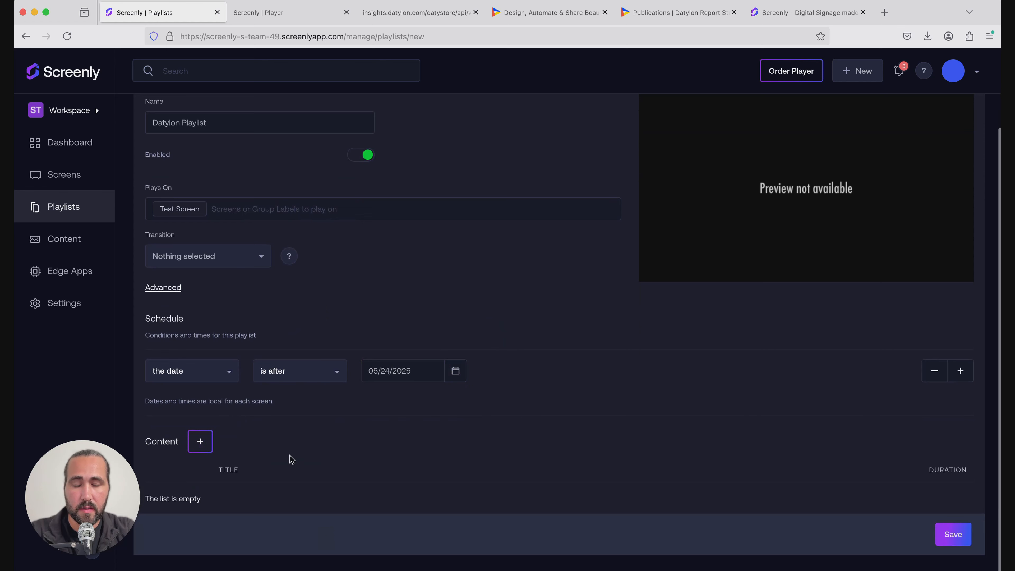
Add Datylon Edge App (stable) for 10 seconds to the playlist and save it
left_click(200, 445)
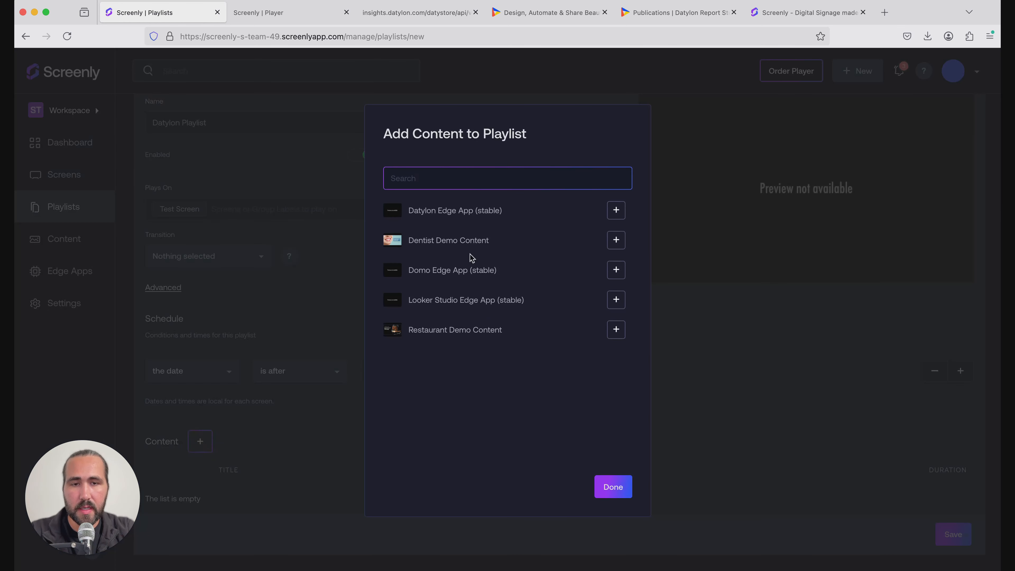
left_click(616, 210)
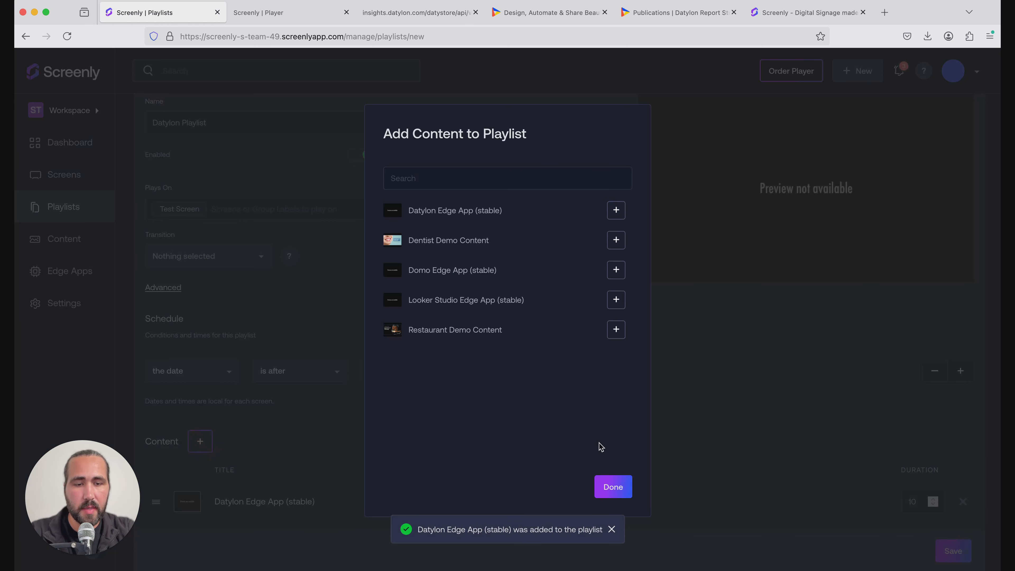
left_click(611, 495)
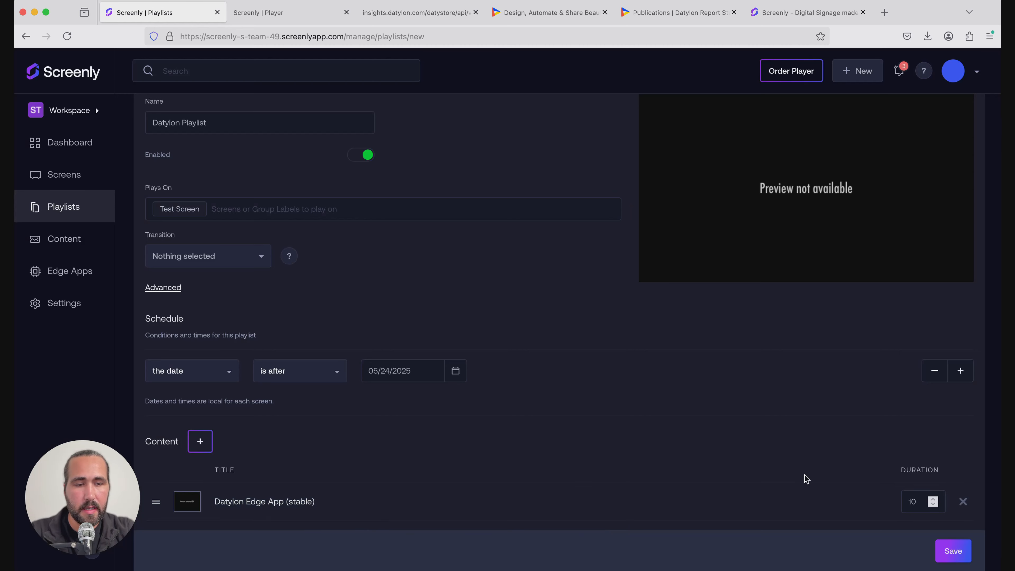
scroll(805, 476, "down", 1)
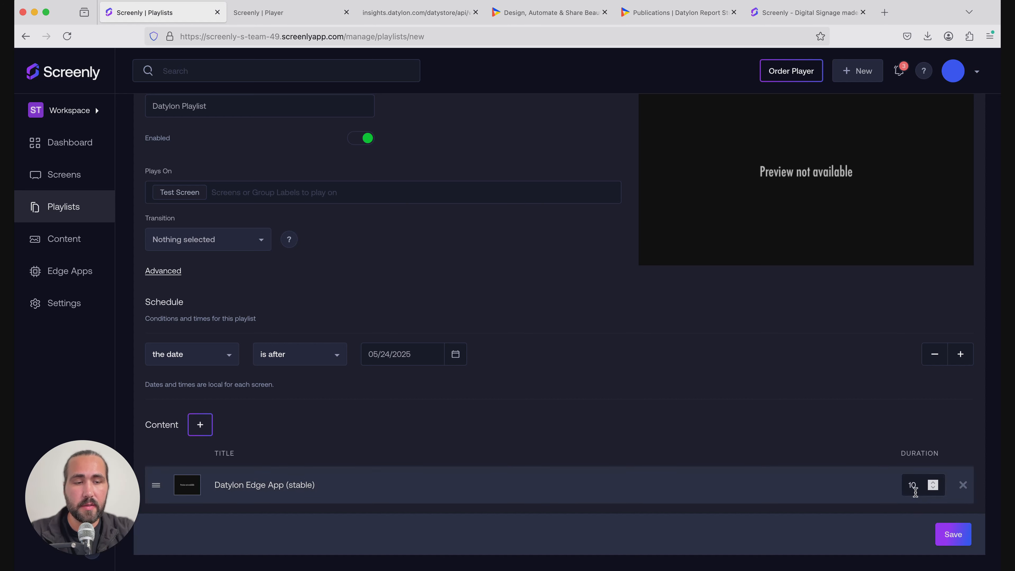
left_click(952, 539)
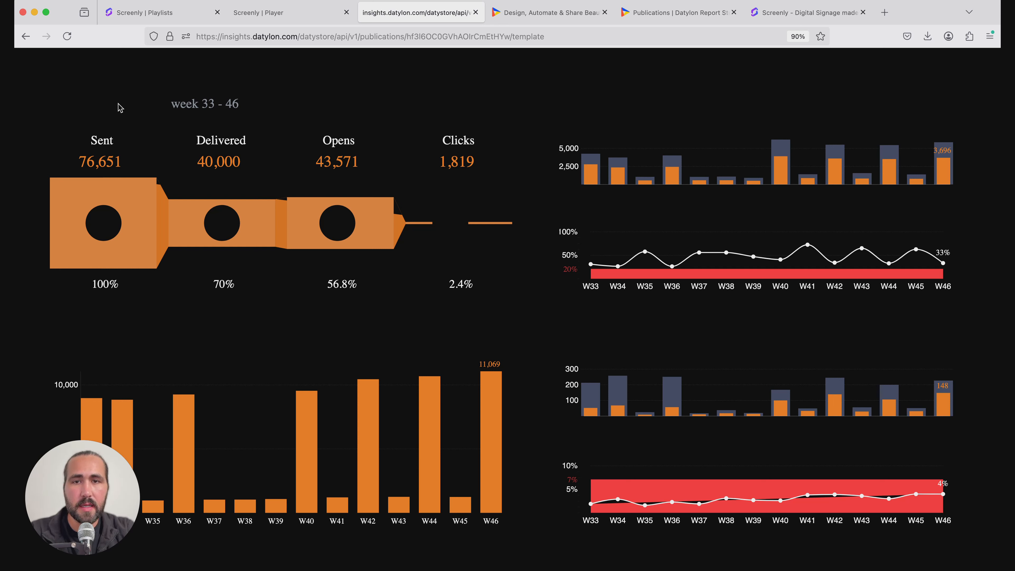
Move from the Publications tab to the datylon.com homepage
left_click(619, 20)
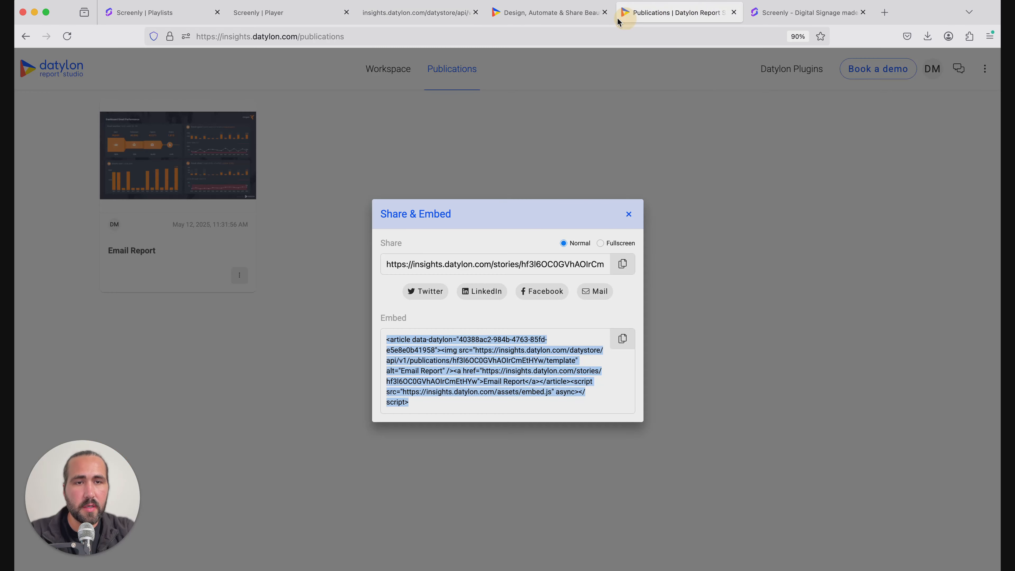
left_click(586, 16)
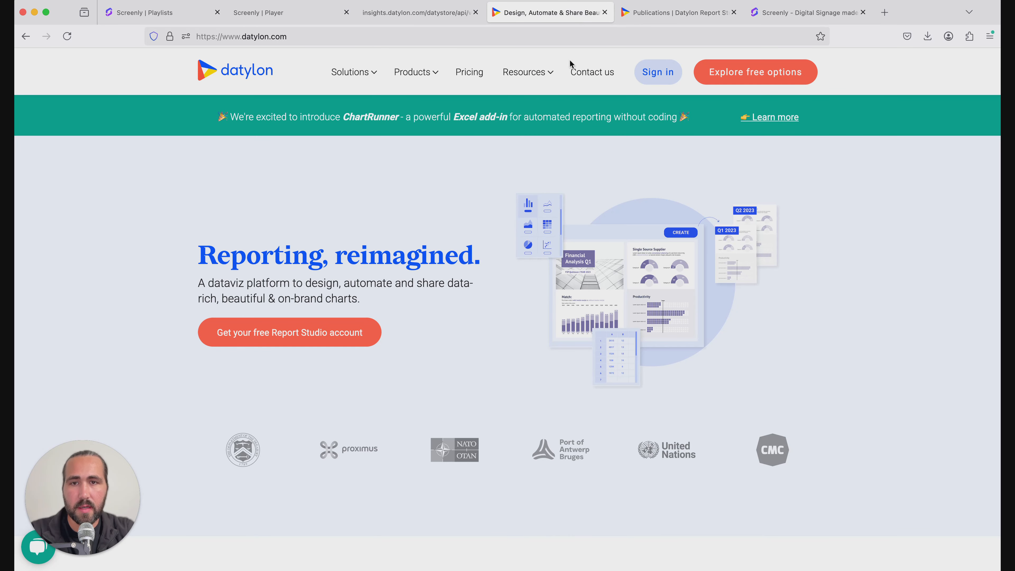